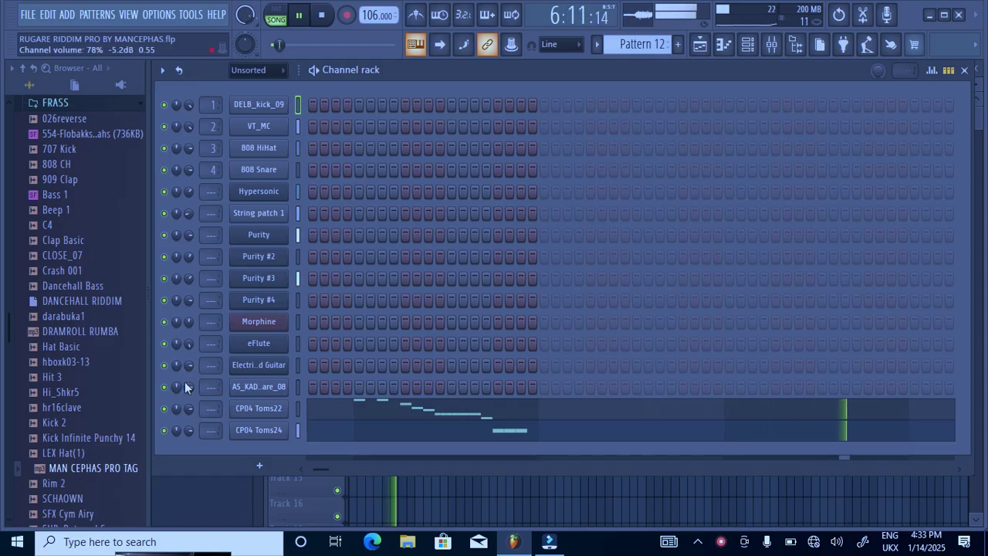
# Stop the song playback and play only the DELB_kick_09 pattern, viewing its steps in the channel rack
pyautogui.click(707, 44)
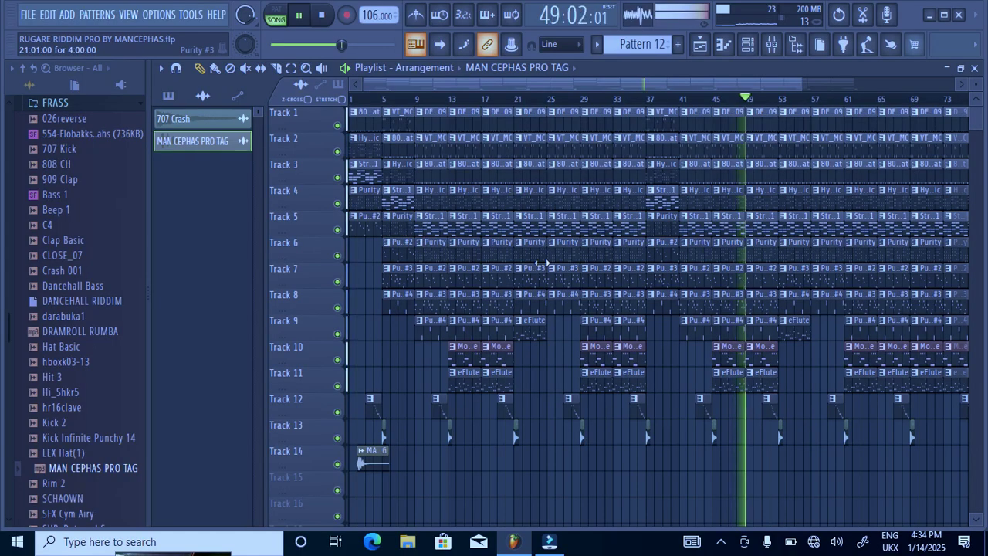
pyautogui.press('space')
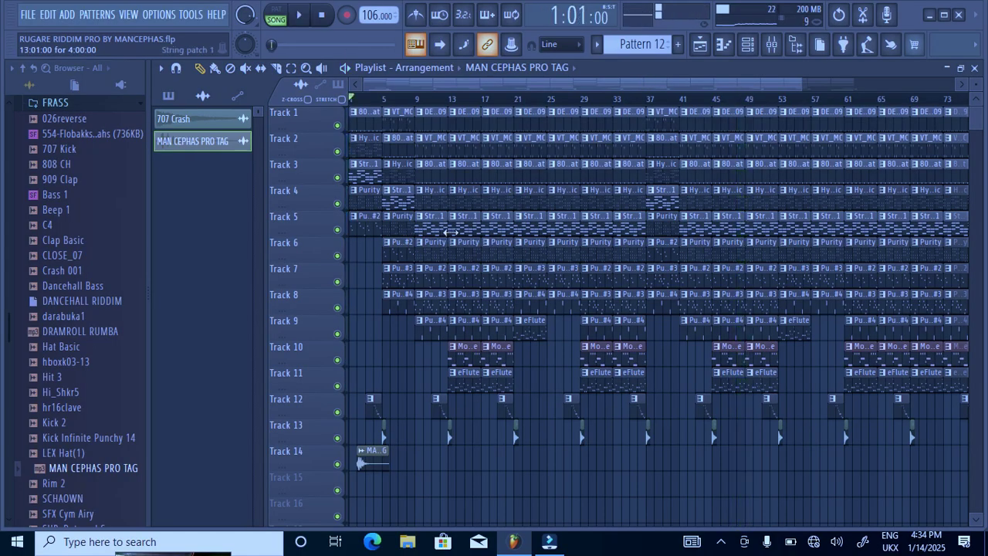
pyautogui.click(465, 130)
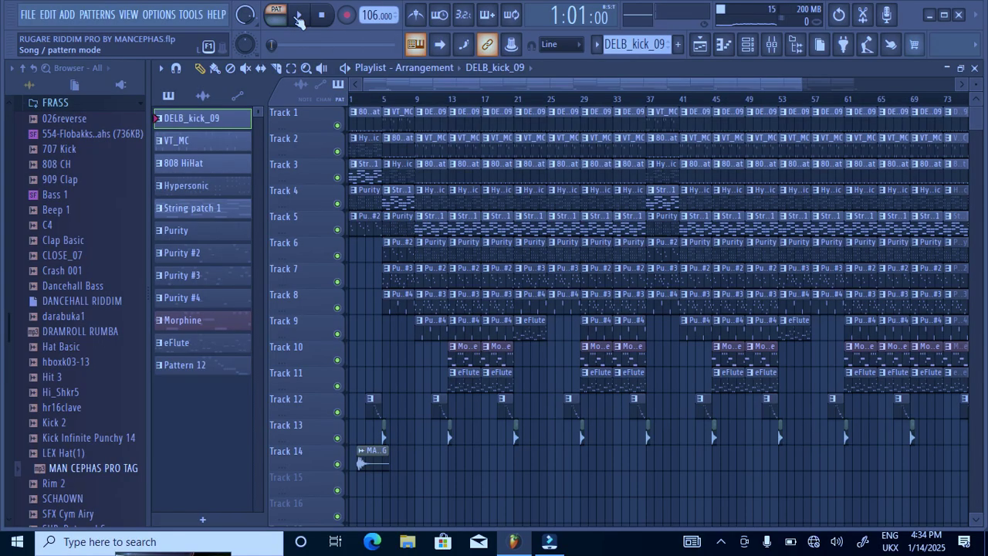
pyautogui.click(299, 15)
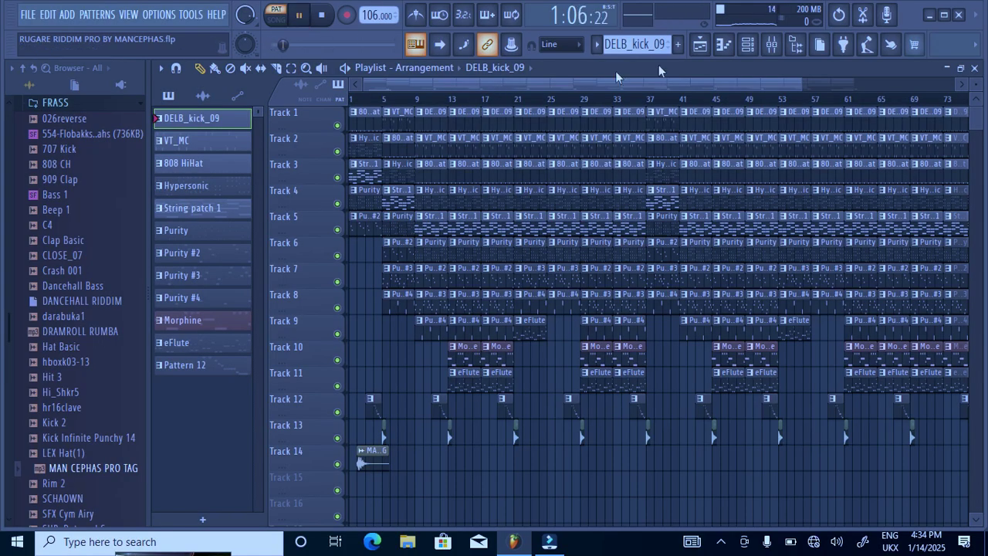
pyautogui.click(748, 44)
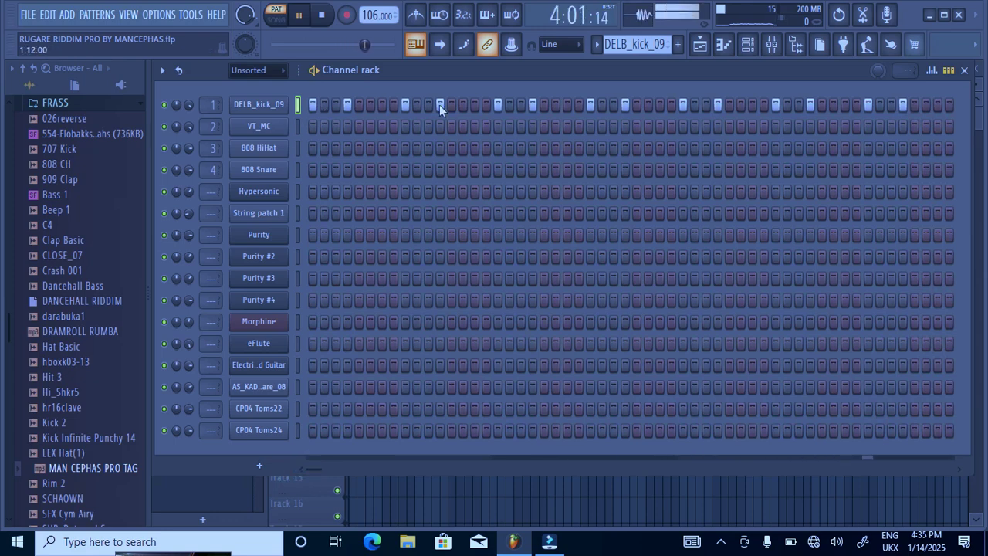
# Select the VT_MC pattern from the playlist and open its notes in the piano roll
pyautogui.click(701, 44)
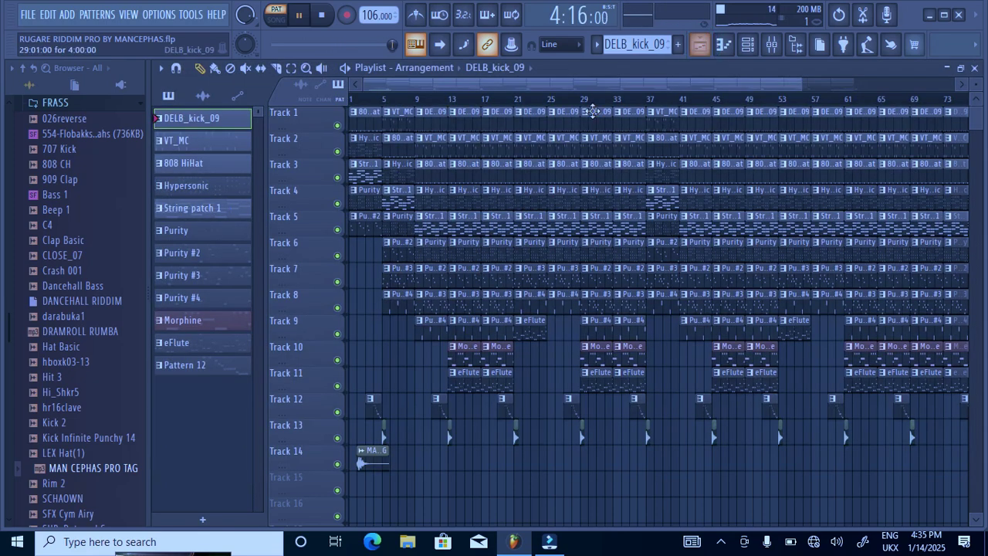
pyautogui.click(466, 143)
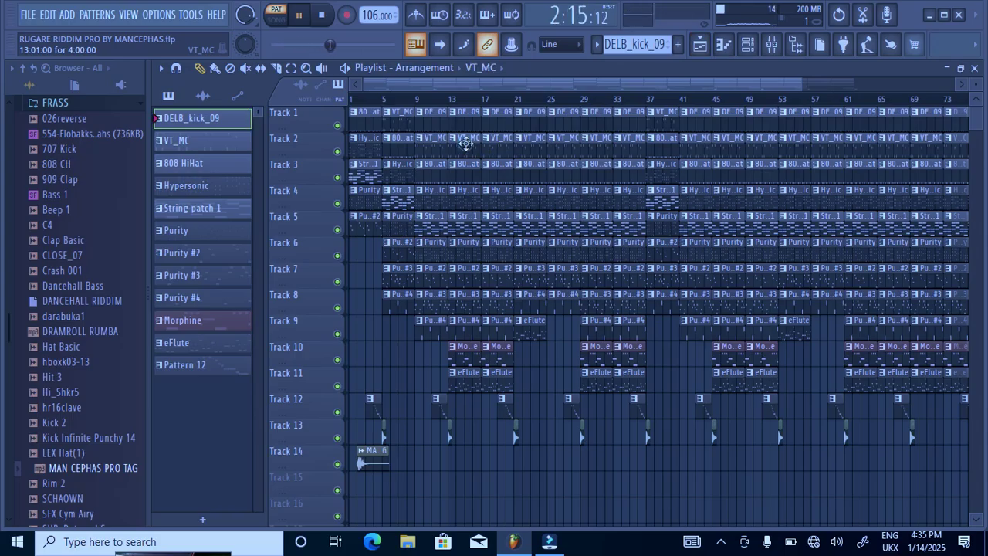
pyautogui.click(747, 44)
pyautogui.click(408, 126)
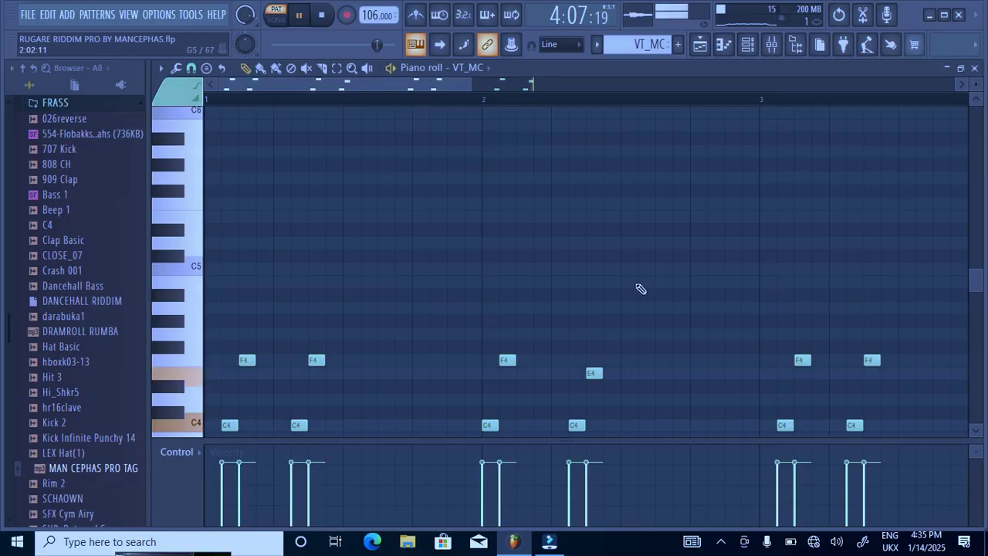
# Change the E4 notes in bars 2 and 4 of the VT_MC pattern to F4
pyautogui.scroll(-2, 849, 409)
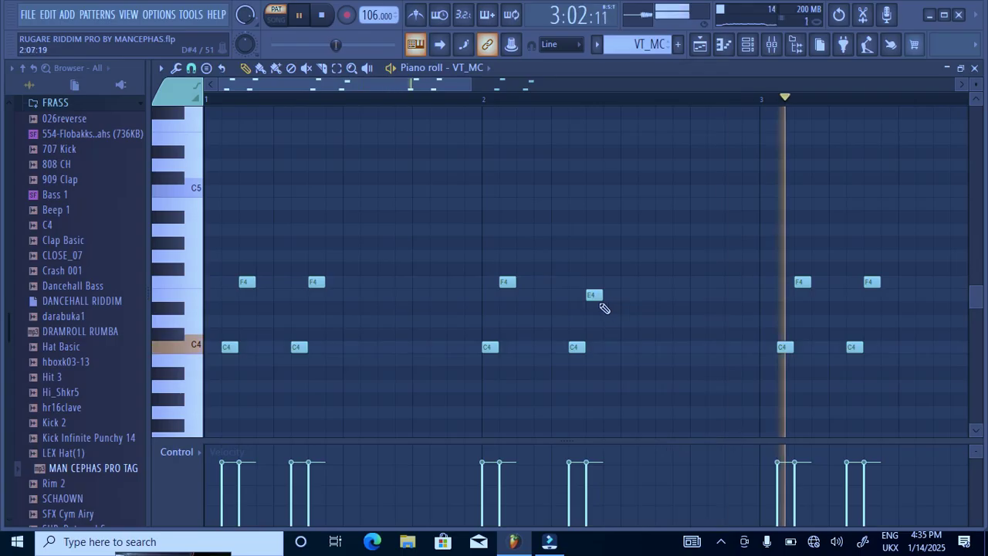
pyautogui.moveTo(588, 299); pyautogui.dragTo(593, 278)
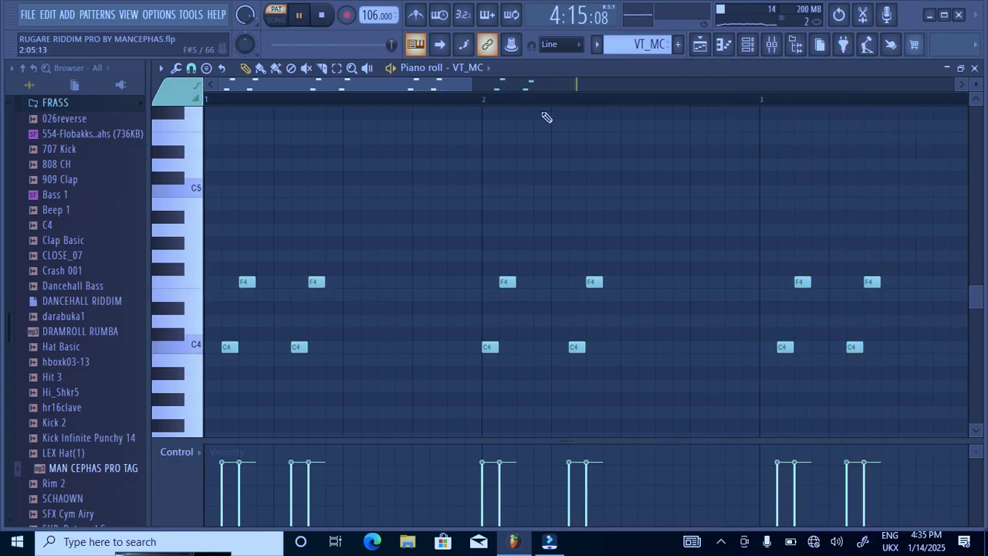
pyautogui.moveTo(553, 84); pyautogui.dragTo(639, 110)
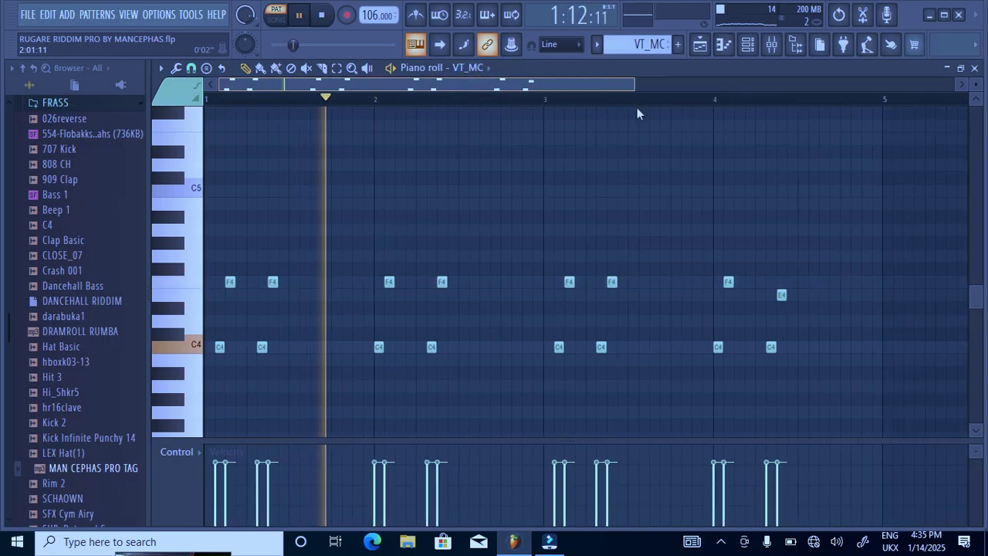
pyautogui.rightClick(775, 294)
pyautogui.click(775, 287)
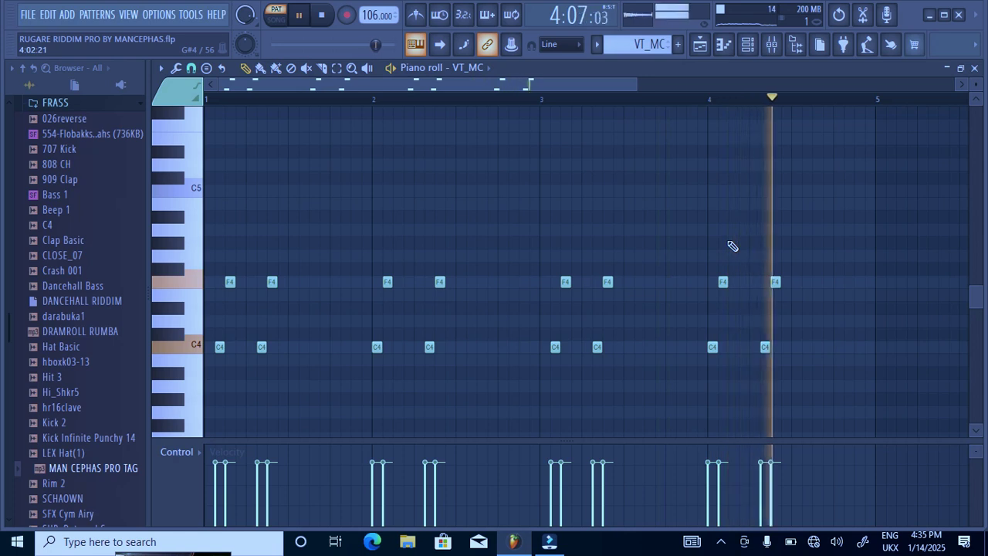
# Select the 808 HiHat pattern, examine its steps in the channel rack and return to the playlist
pyautogui.click(701, 44)
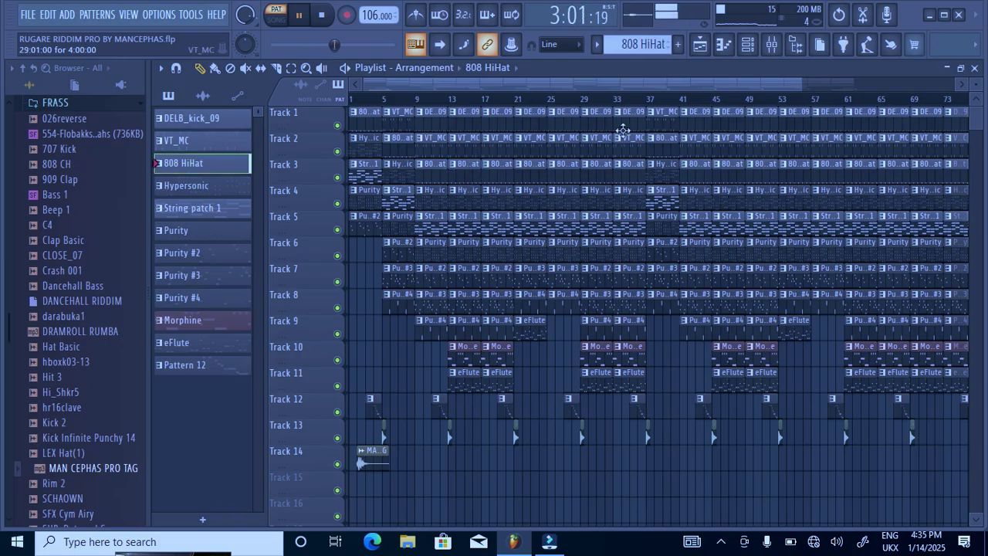
pyautogui.click(746, 45)
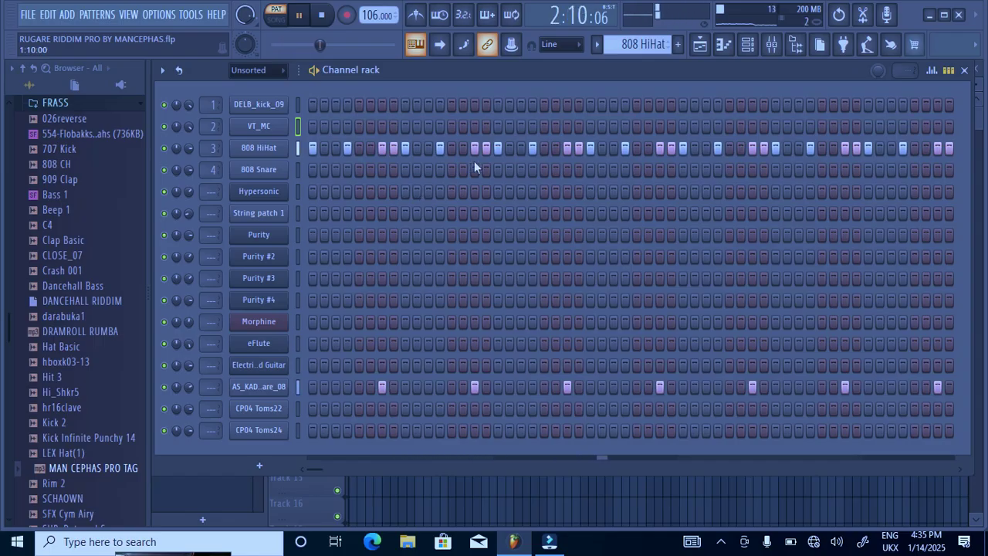
pyautogui.click(700, 49)
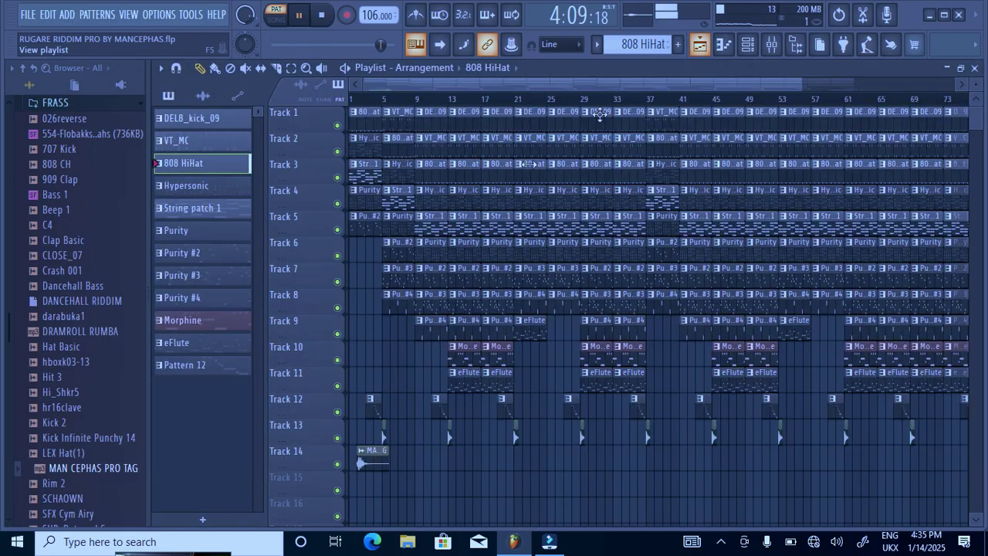
# Select the Hypersonic pattern and examine its chord notes in the piano roll
pyautogui.click(467, 194)
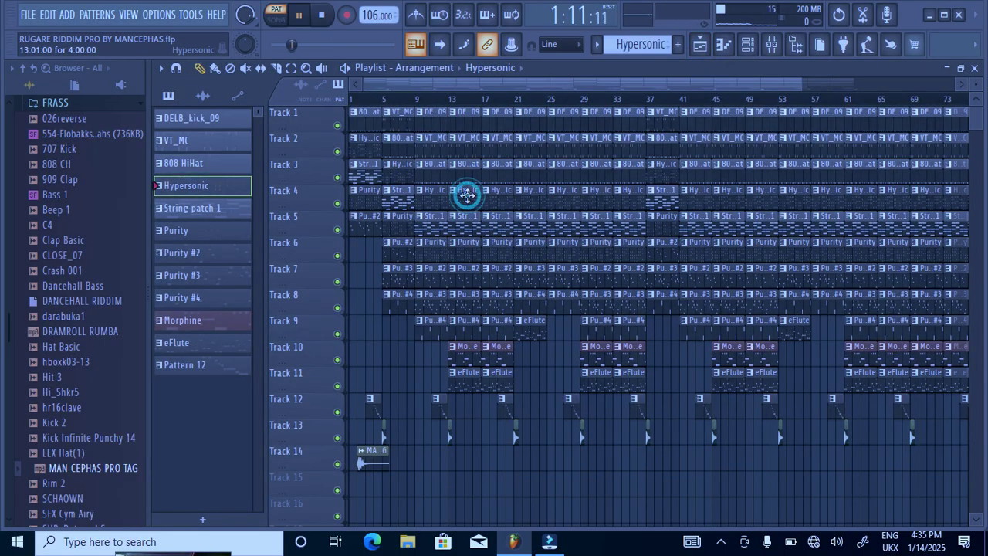
pyautogui.click(747, 44)
pyautogui.click(430, 192)
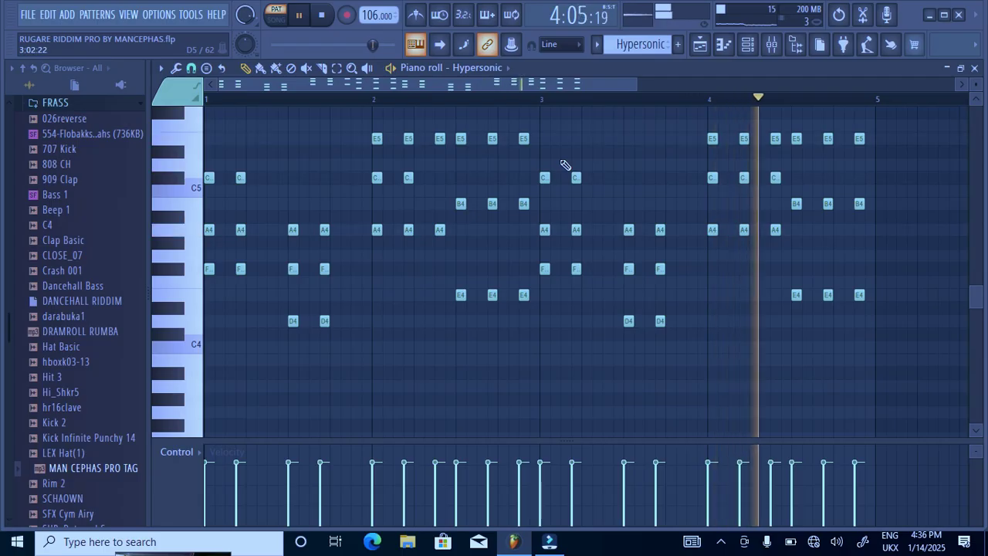
# Open the Hypersonic instrument, locate its Strat Clean patch in the patch list and close the plugin
pyautogui.click(747, 44)
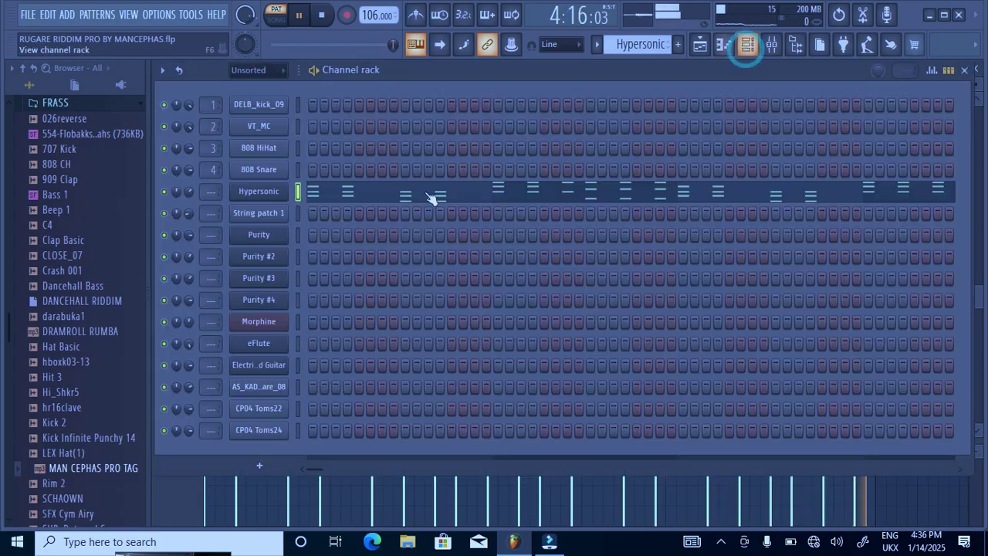
pyautogui.click(262, 198)
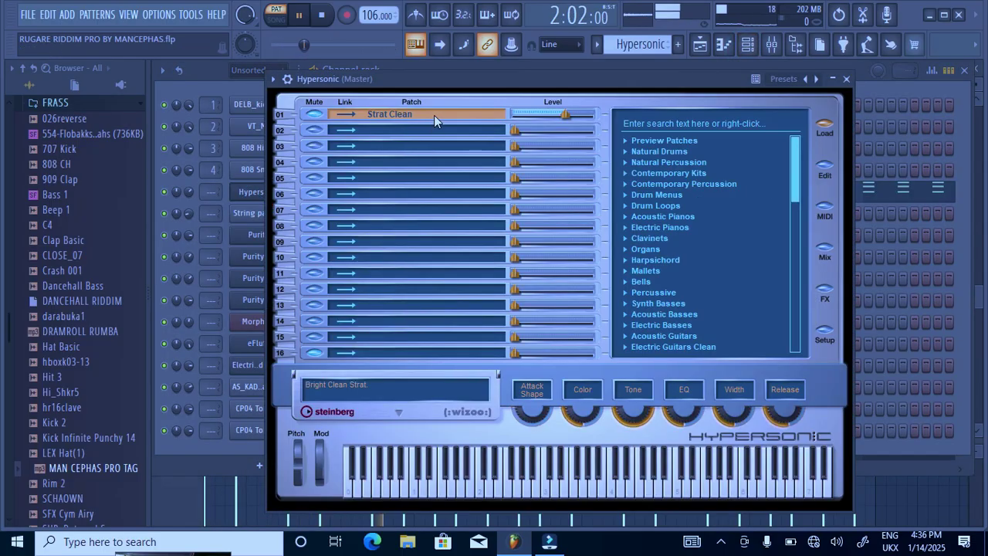
pyautogui.rightClick(436, 113)
pyautogui.click(497, 128)
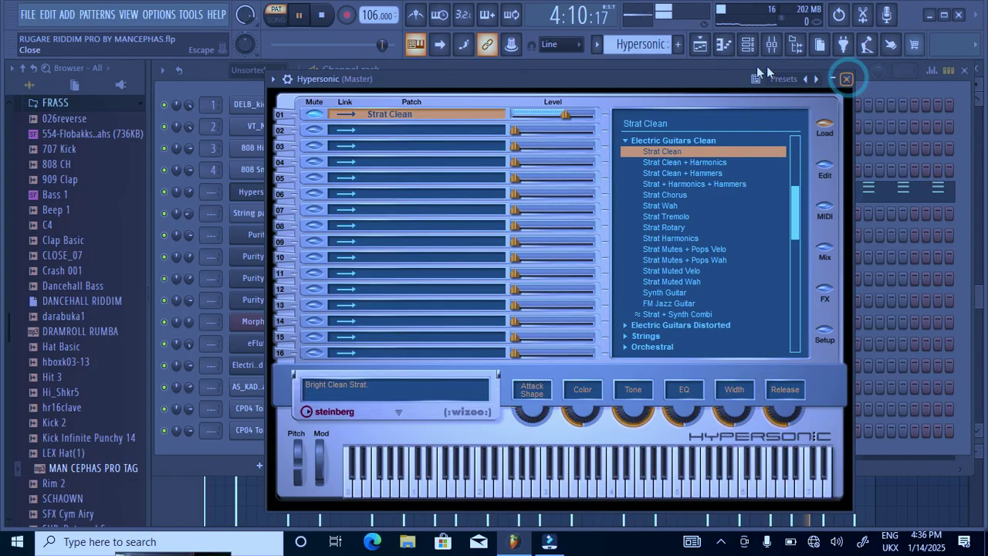
pyautogui.click(846, 78)
# Select the String patch 1 pattern from the playlist and examine its sustained chords in the piano roll
pyautogui.click(699, 44)
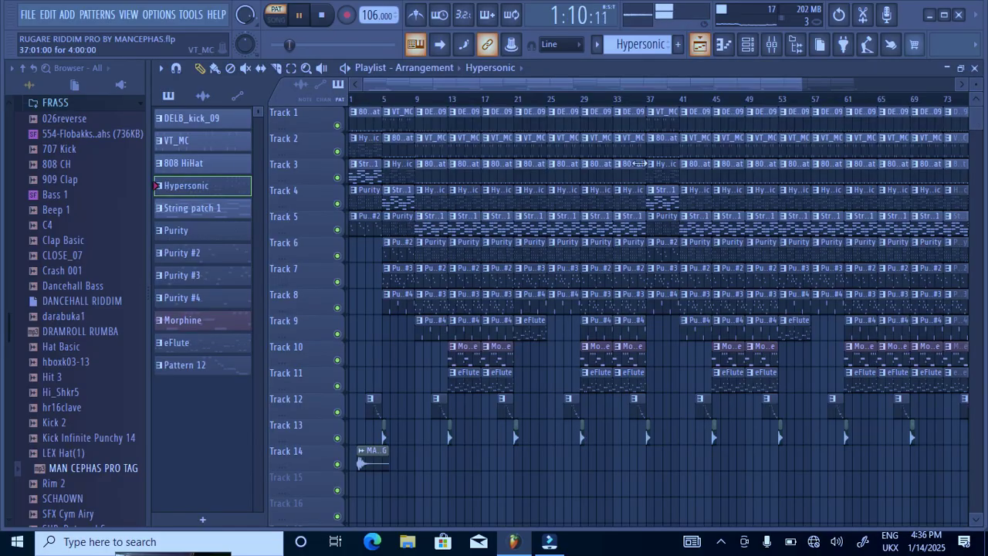
pyautogui.click(427, 226)
pyautogui.click(746, 55)
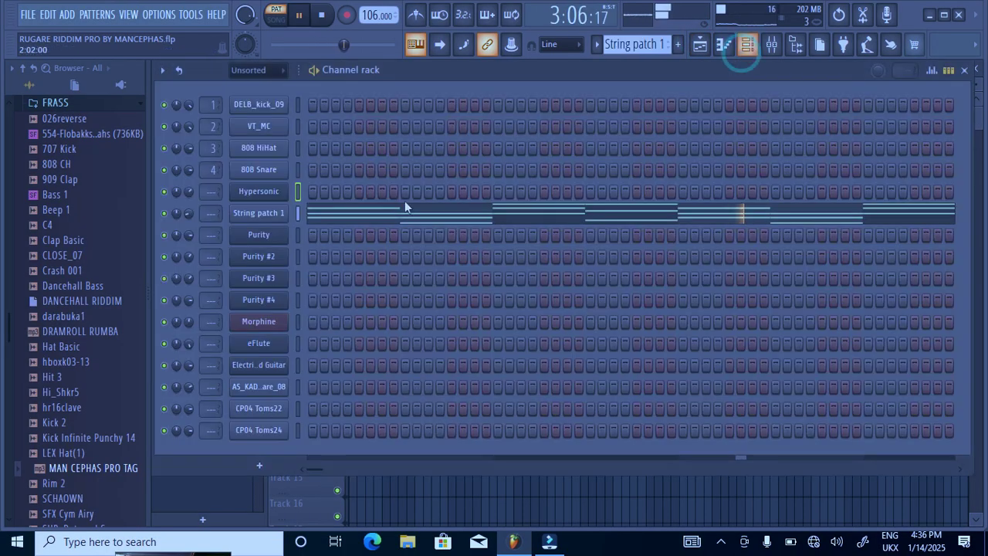
pyautogui.click(401, 213)
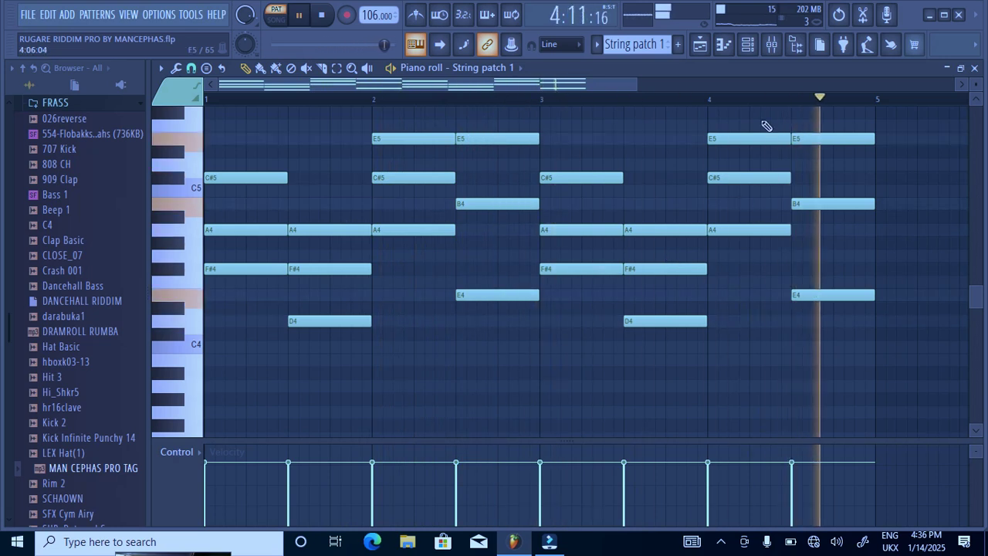
# Open the String patch 1 channel and examine its sample settings
pyautogui.click(747, 45)
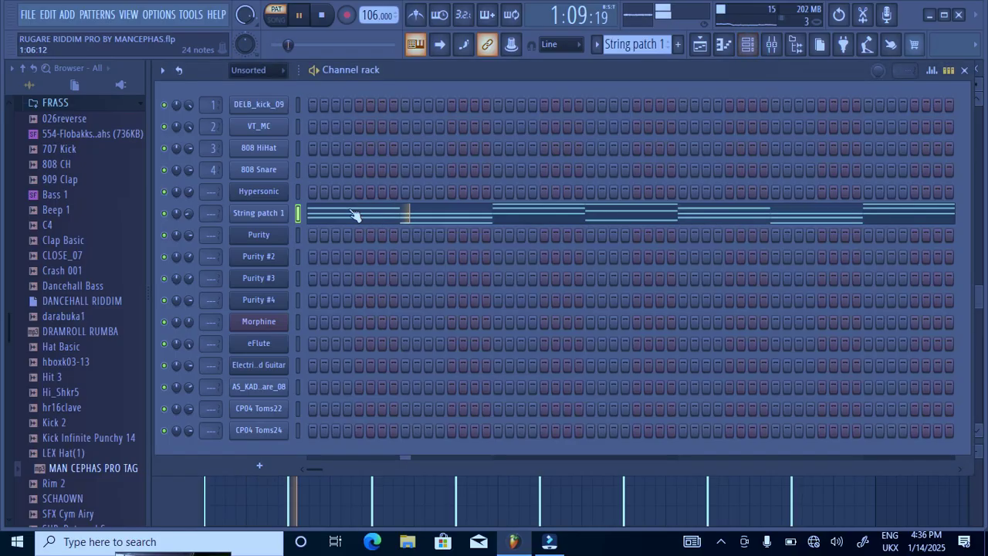
pyautogui.click(280, 216)
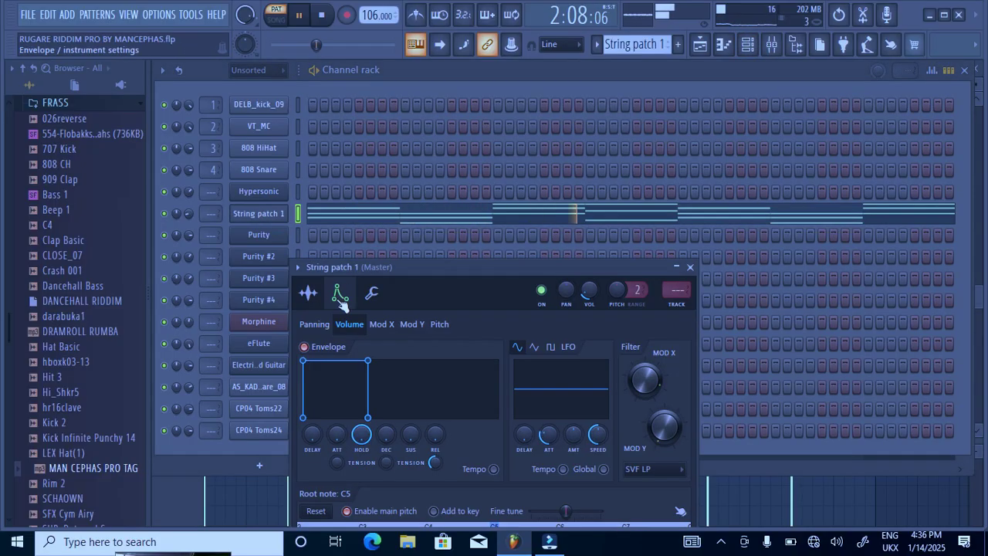
pyautogui.click(310, 293)
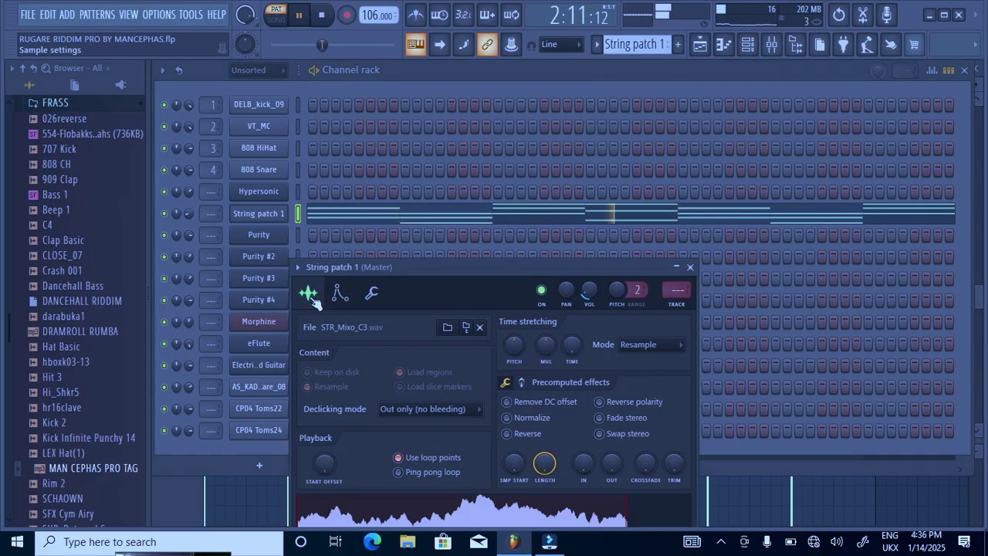
# Select the first Purity pattern from the playlist and examine its chord notes in the piano roll
pyautogui.click(702, 44)
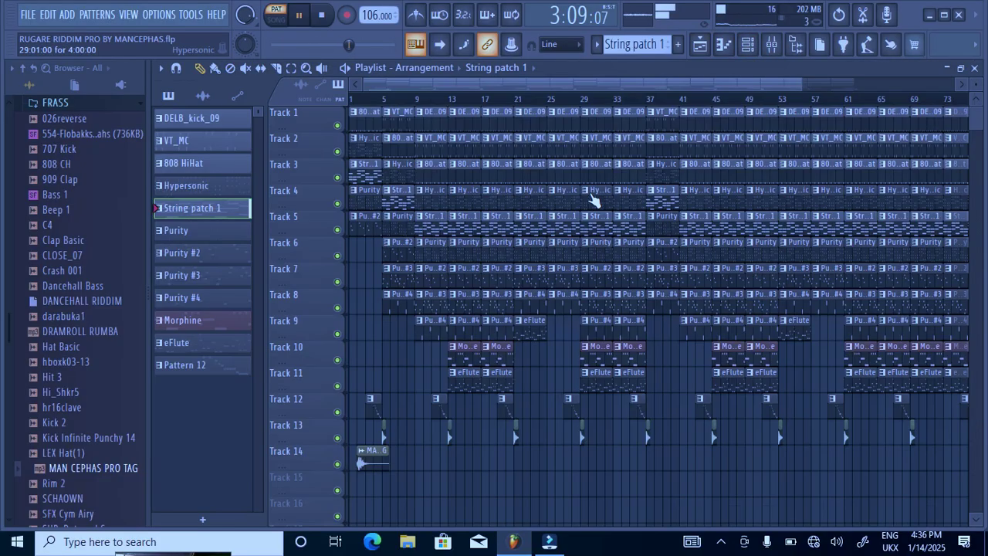
pyautogui.click(437, 260)
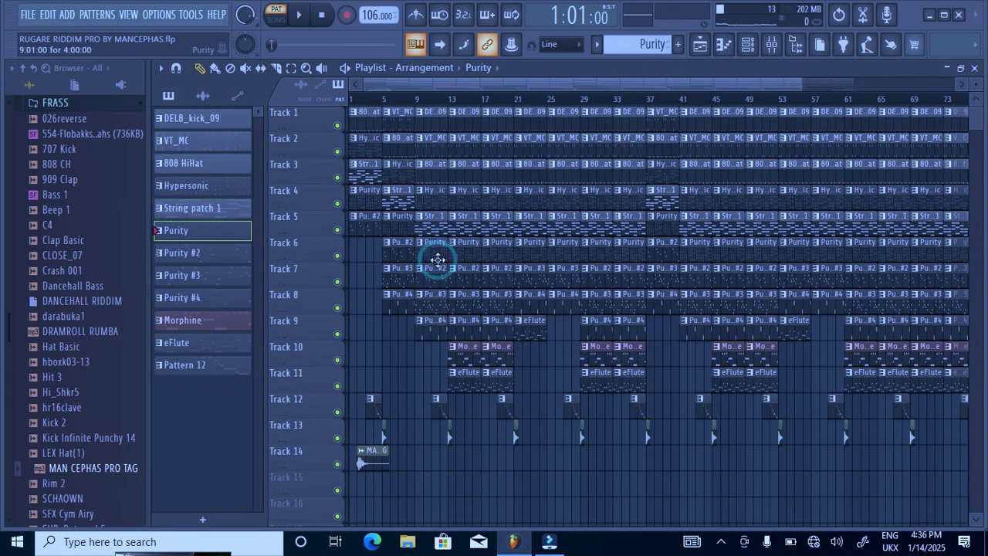
pyautogui.click(747, 46)
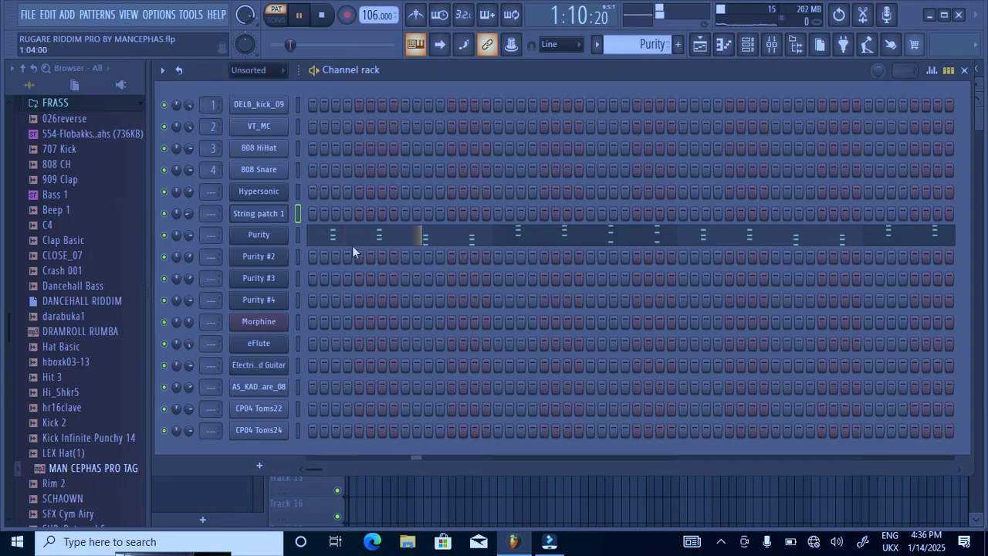
pyautogui.click(376, 238)
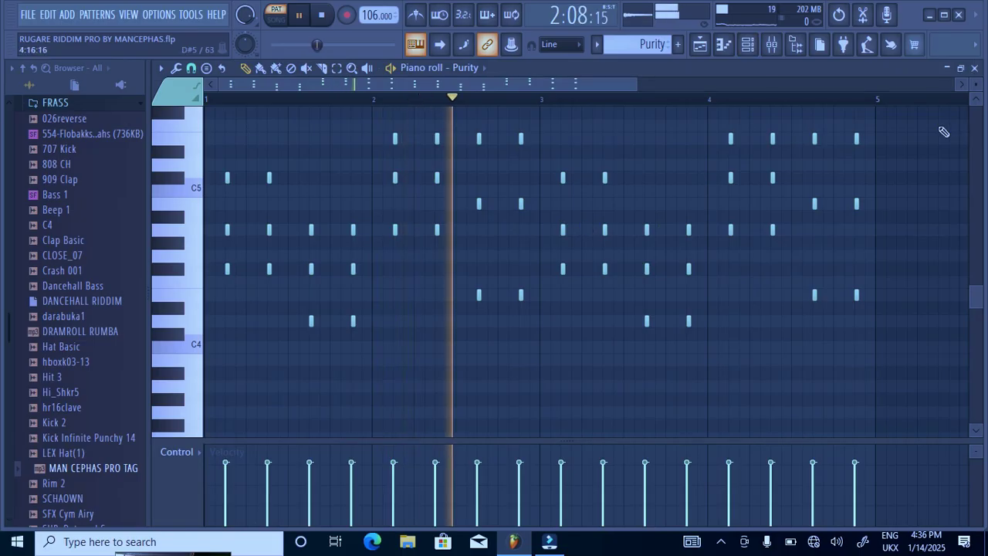
pyautogui.click(976, 101)
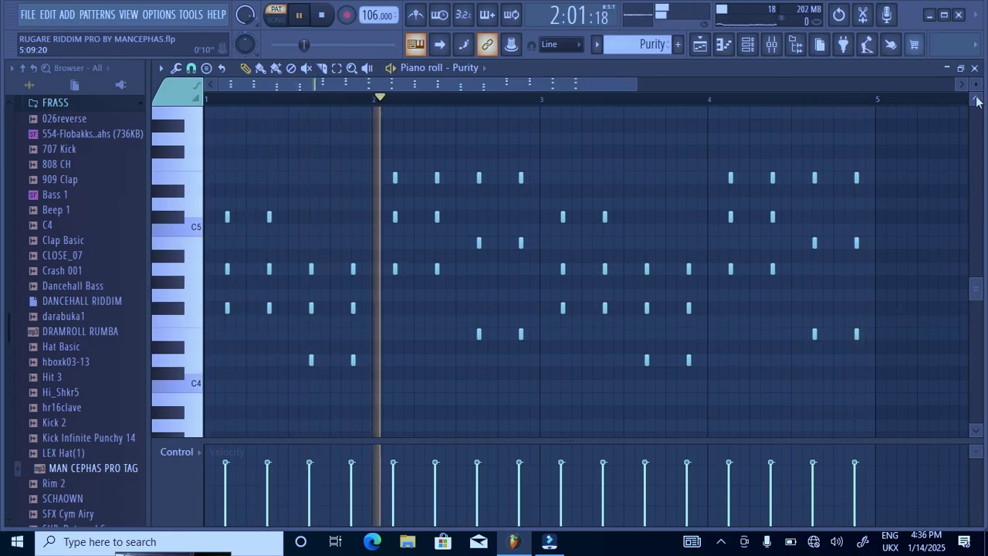
# Open the first Purity channel's instrument, view its preset list in the Piano category and close the plugin
pyautogui.click(749, 45)
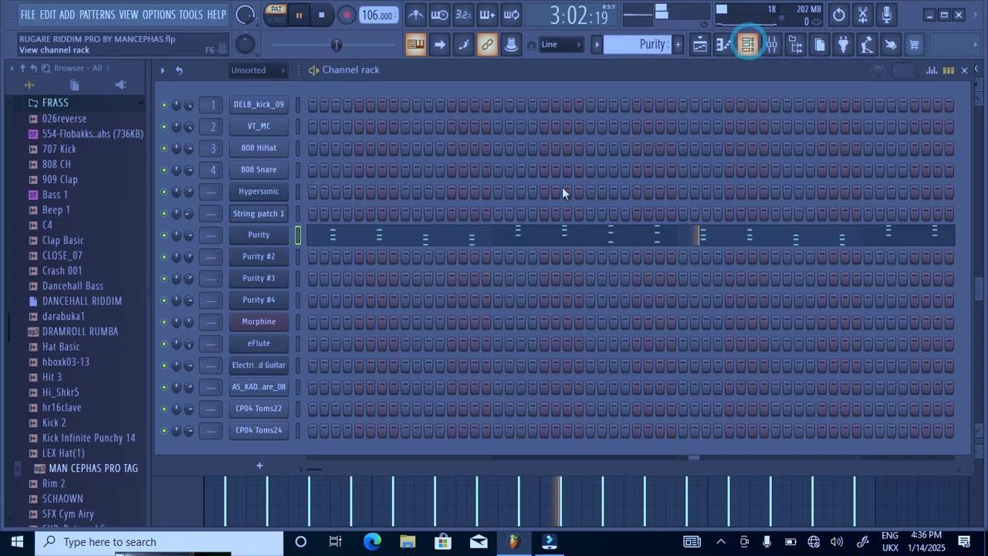
pyautogui.click(272, 235)
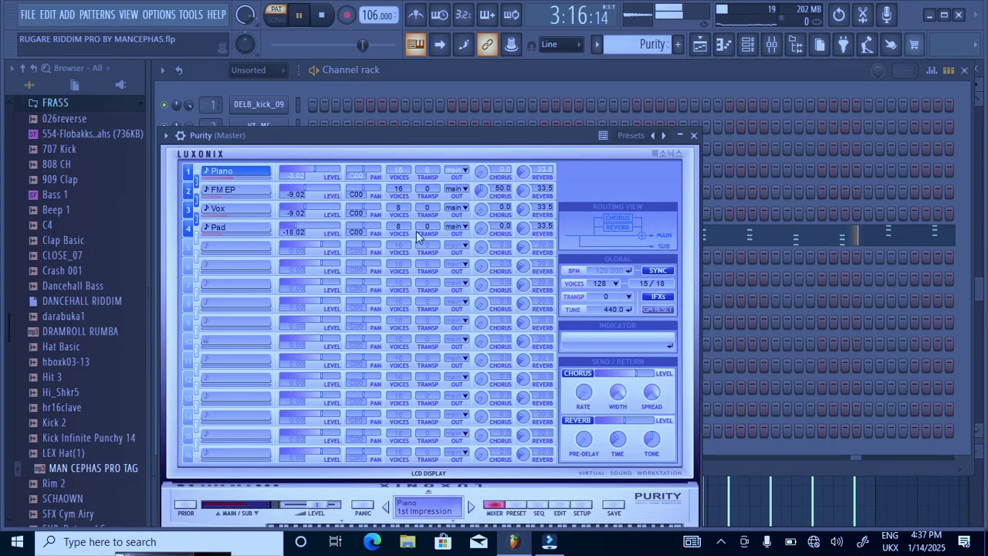
pyautogui.click(519, 508)
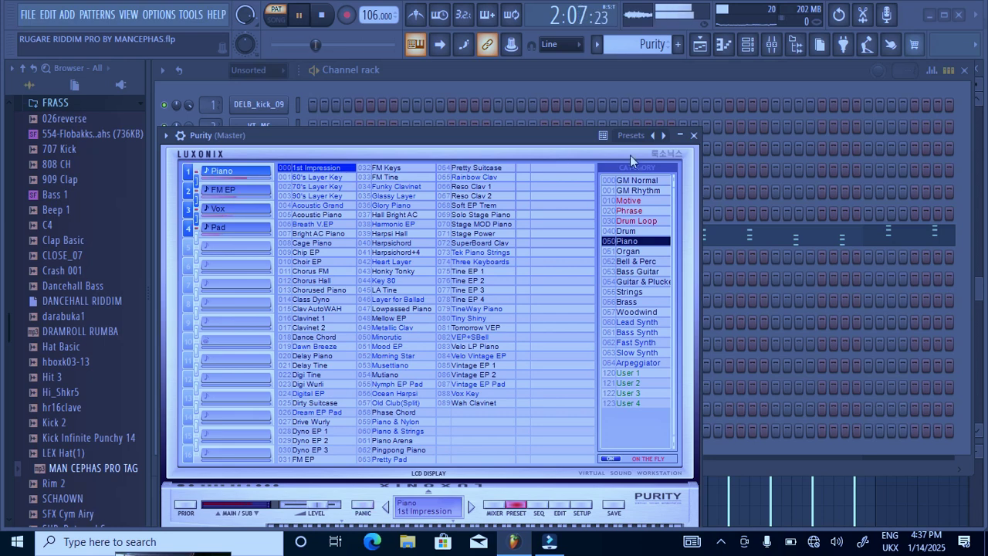
pyautogui.click(695, 135)
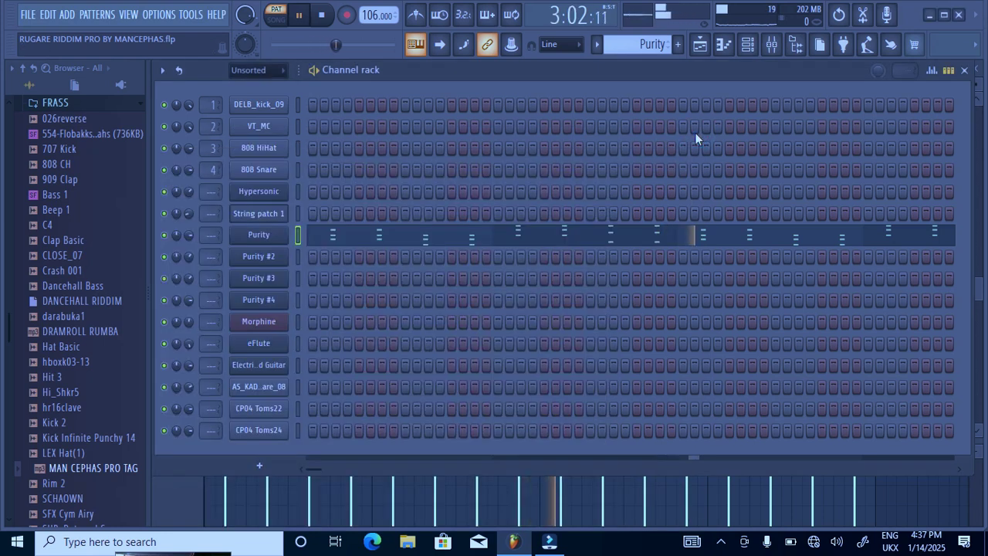
# Select the Purity #2 pattern from the playlist and examine its melody notes in the piano roll
pyautogui.click(703, 44)
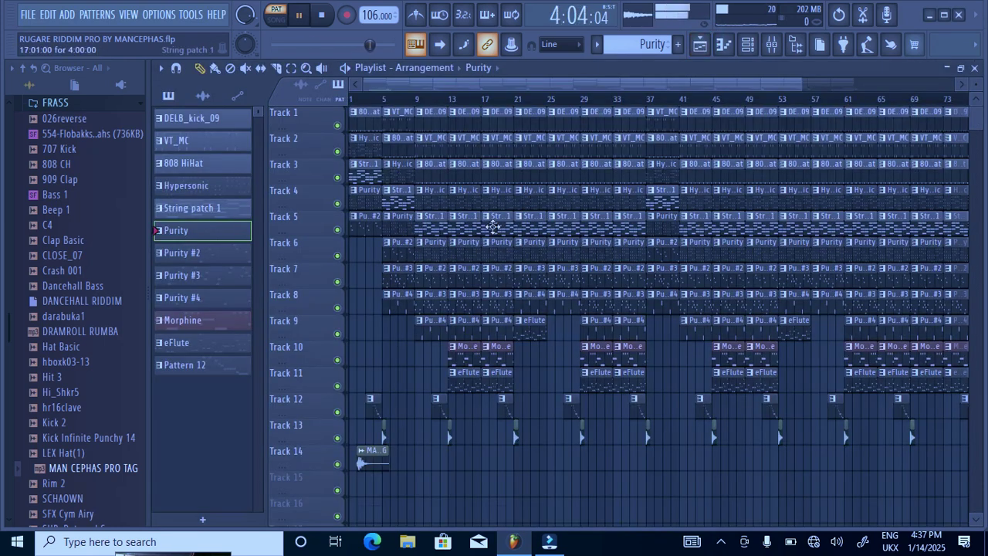
pyautogui.click(463, 278)
pyautogui.click(748, 46)
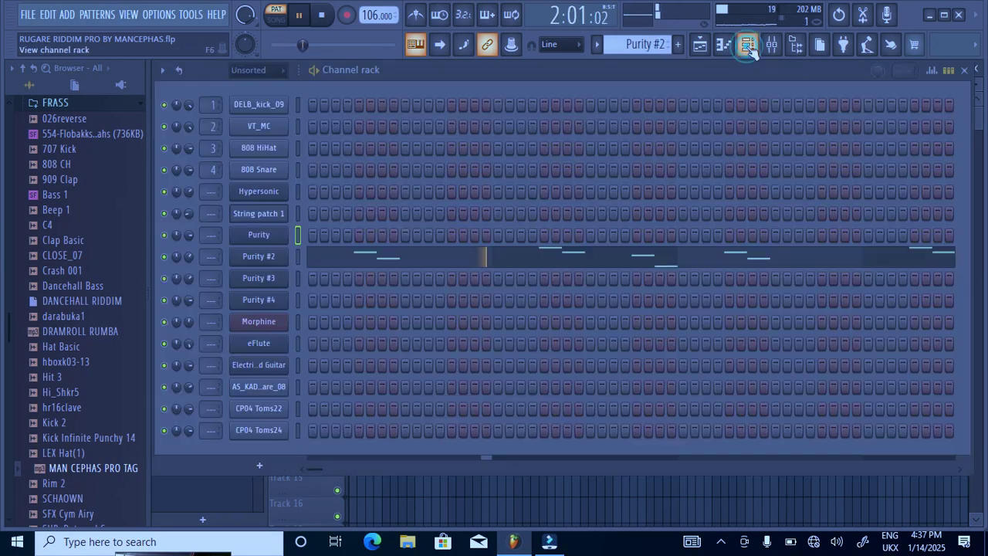
pyautogui.click(477, 263)
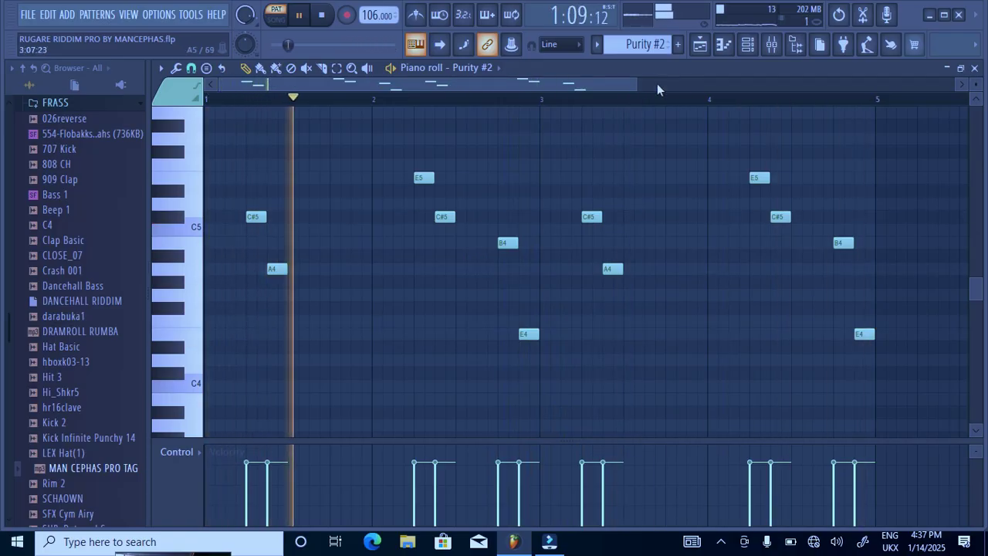
# Open the Purity #2 channel's instrument, view its preset list in the Woodwind category and close the plugin
pyautogui.click(747, 47)
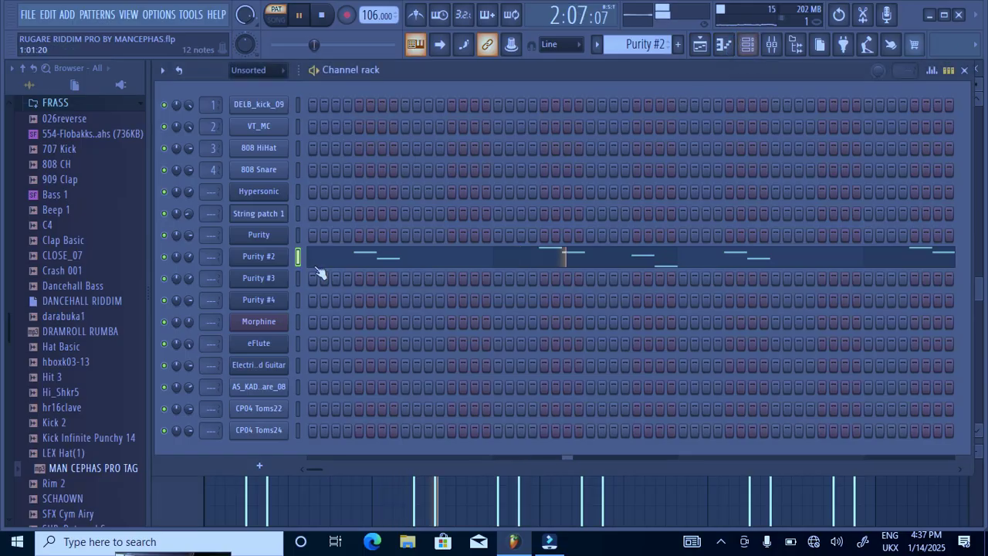
pyautogui.click(261, 234)
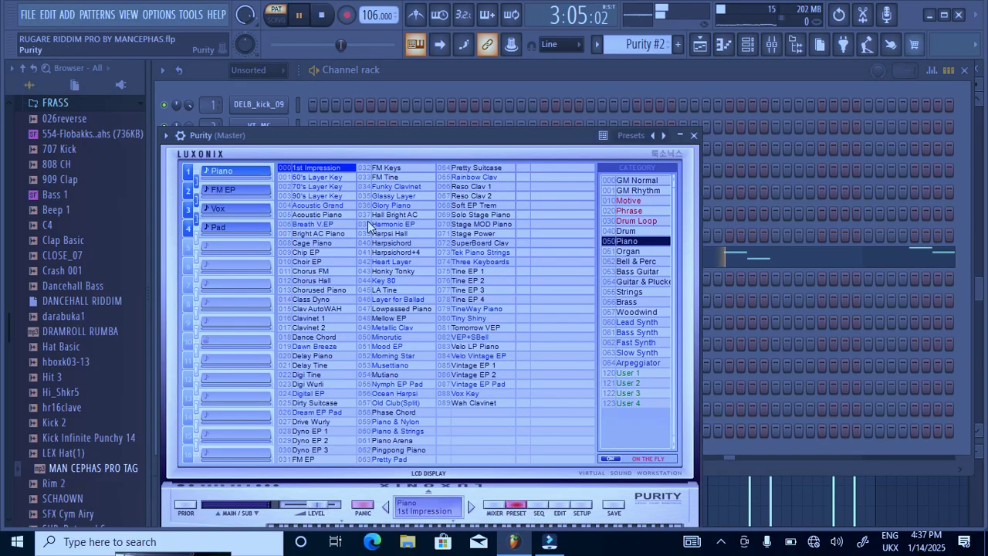
pyautogui.click(693, 135)
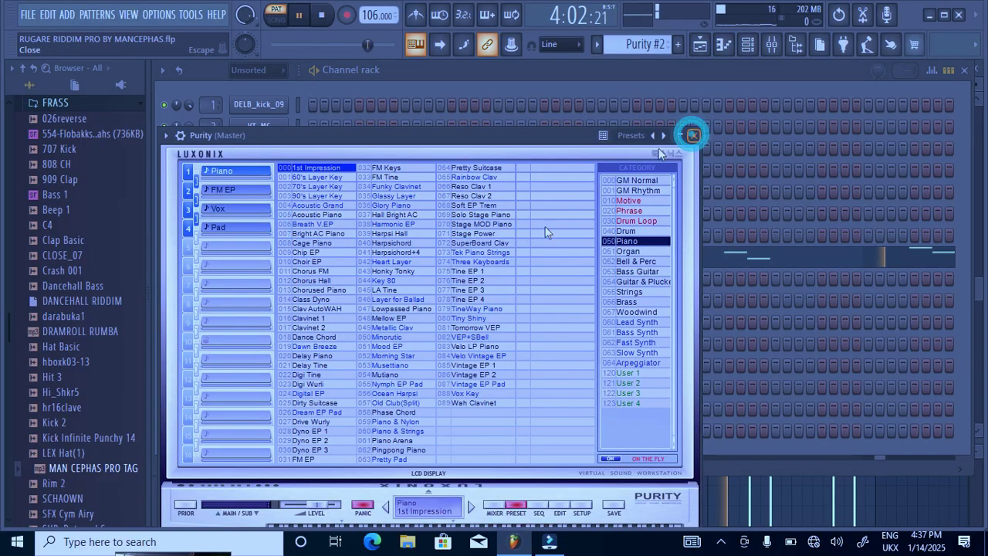
pyautogui.click(266, 258)
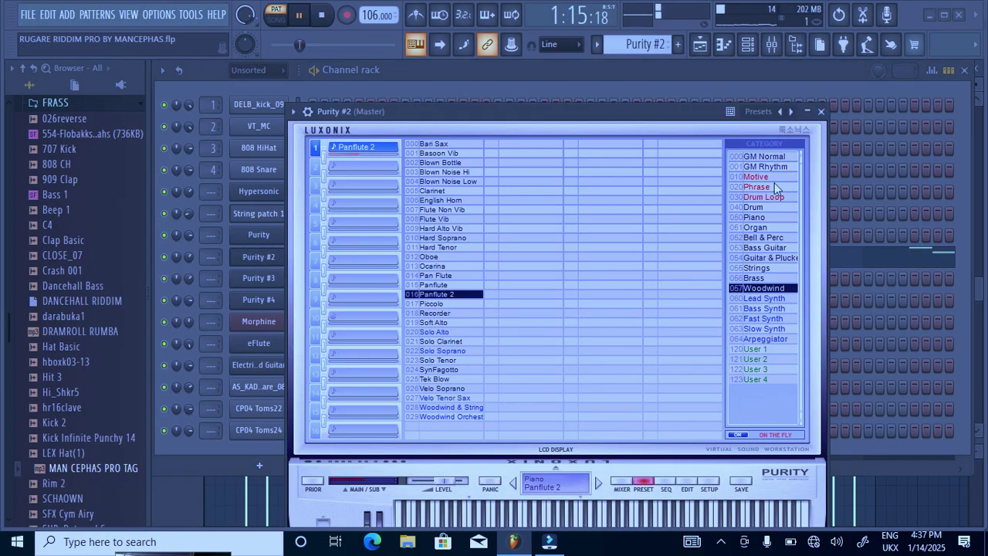
pyautogui.click(822, 112)
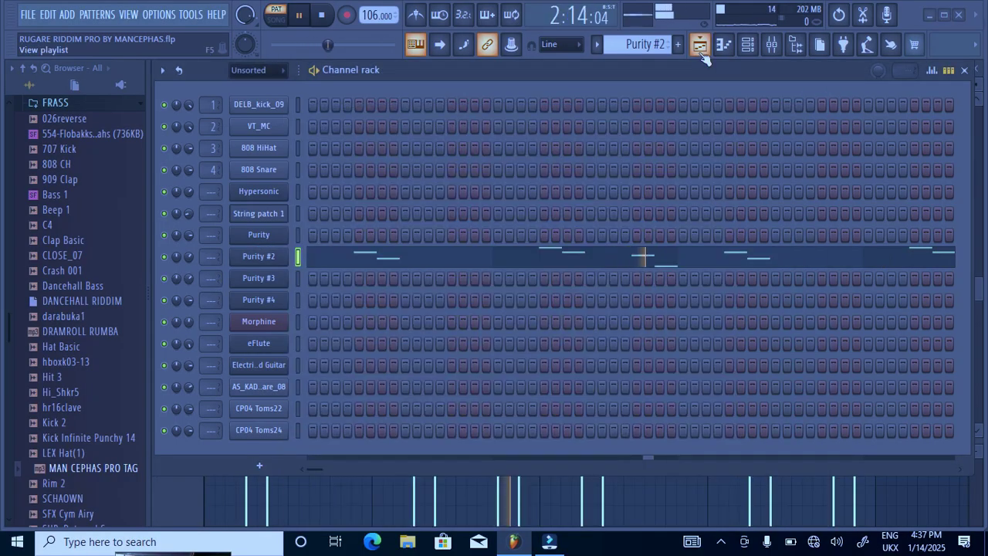
# Select the Purity #3 pattern from the playlist and examine its notes in the piano roll
pyautogui.press('F5')
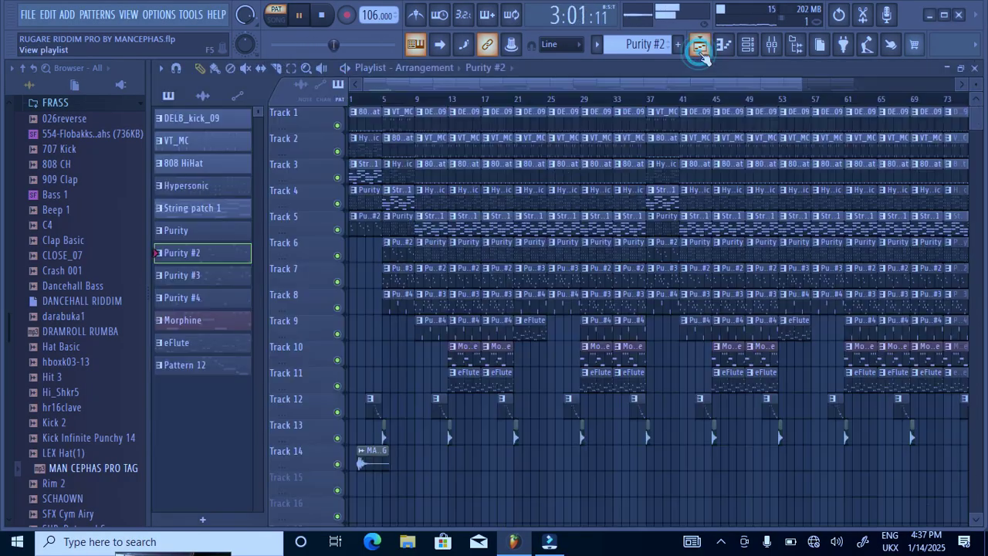
pyautogui.click(463, 311)
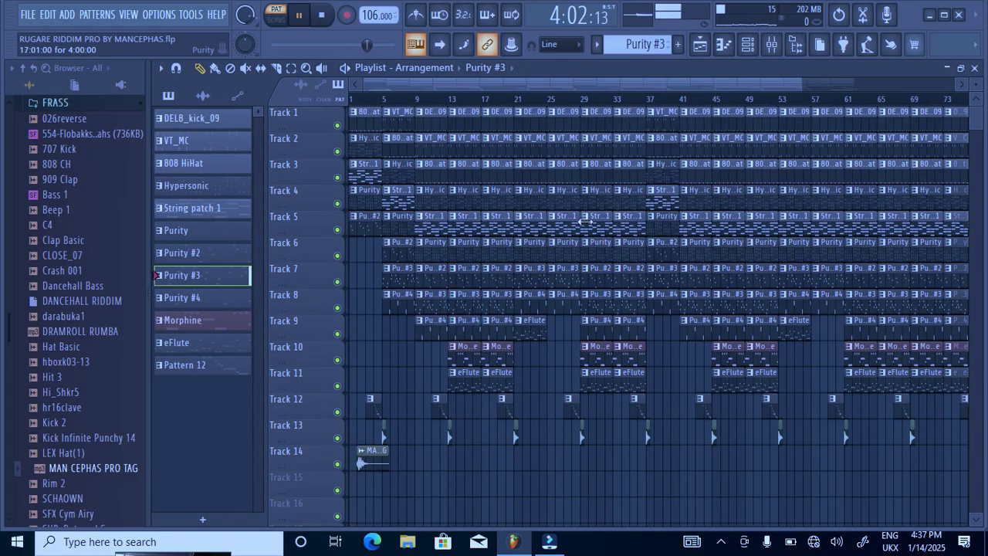
pyautogui.click(749, 45)
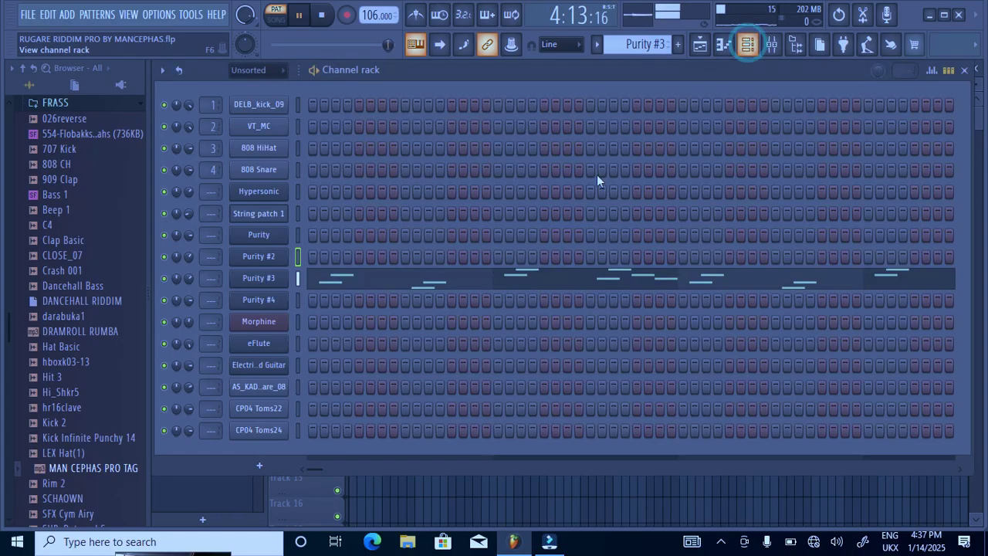
pyautogui.click(391, 285)
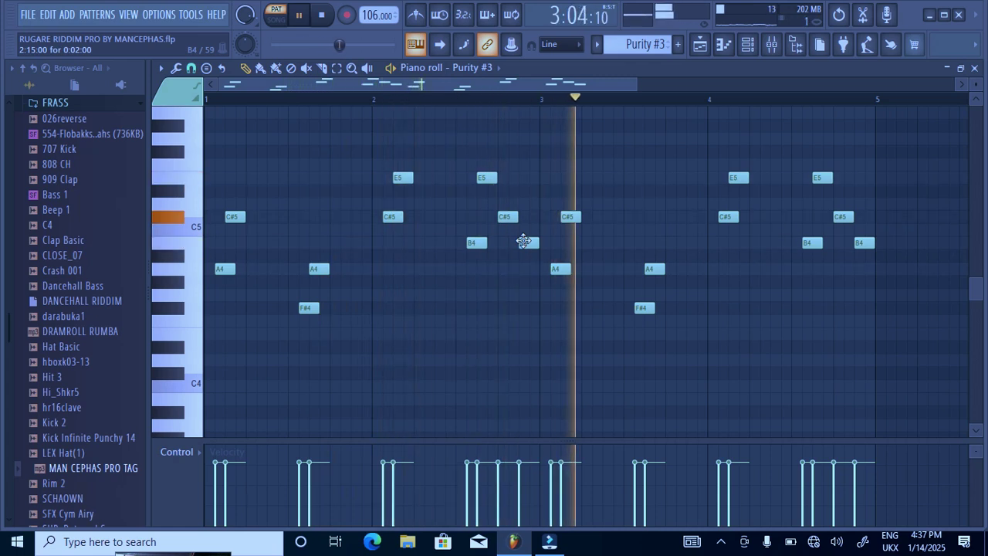
# Select the Purity #4 pattern from the playlist and examine its sparse notes in the piano roll
pyautogui.click(700, 47)
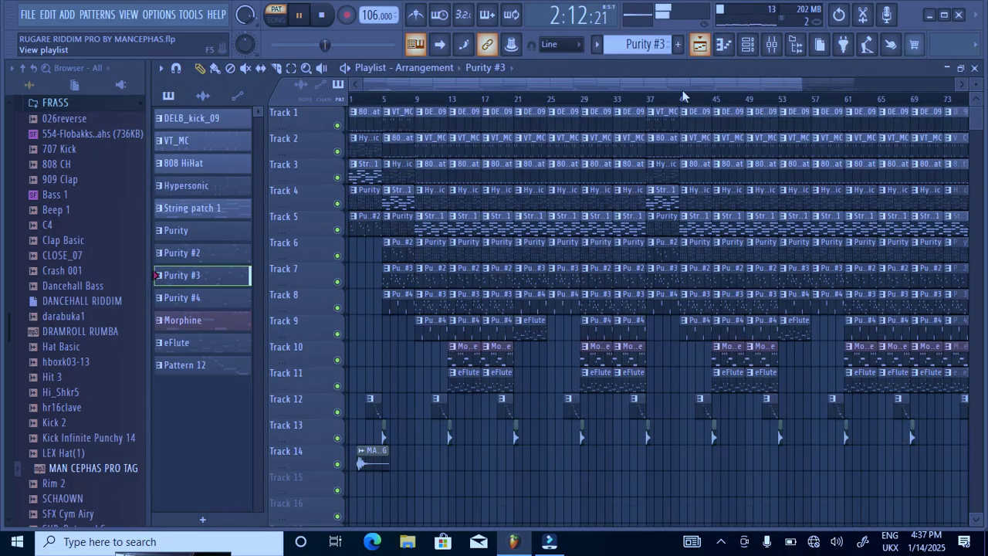
pyautogui.click(468, 332)
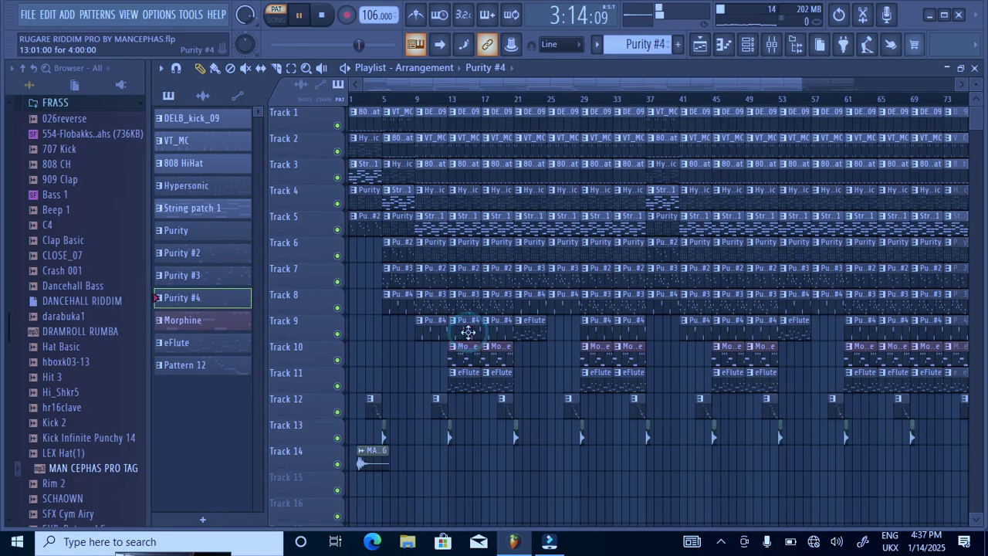
pyautogui.click(748, 44)
pyautogui.click(415, 308)
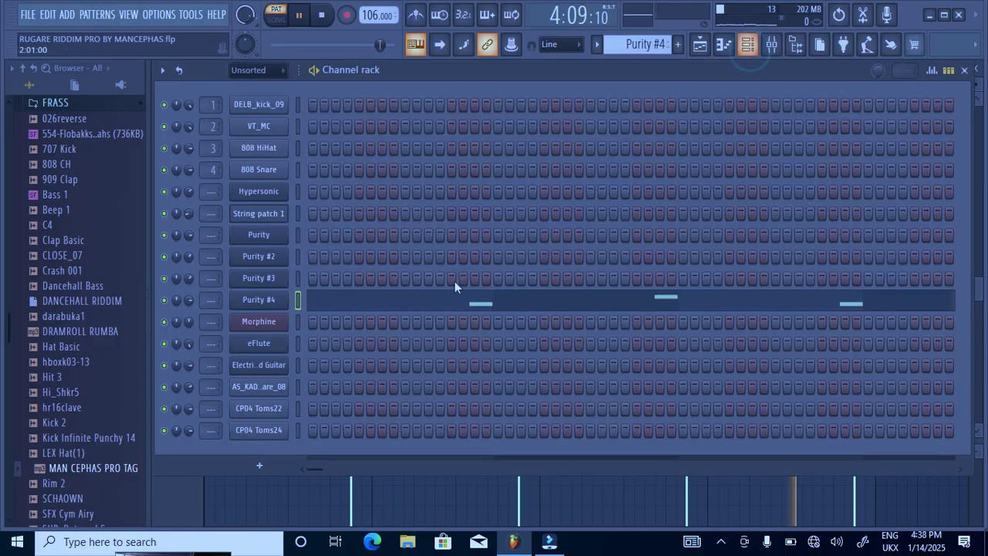
# Open the Purity #4 channel's instrument, view its preset list in the guitar category and close the plugin
pyautogui.click(750, 48)
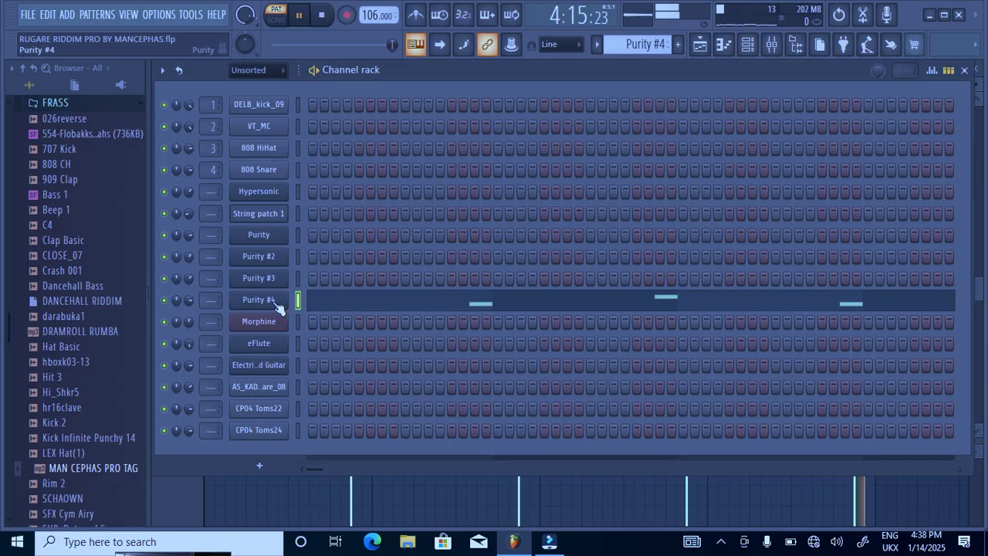
pyautogui.click(259, 300)
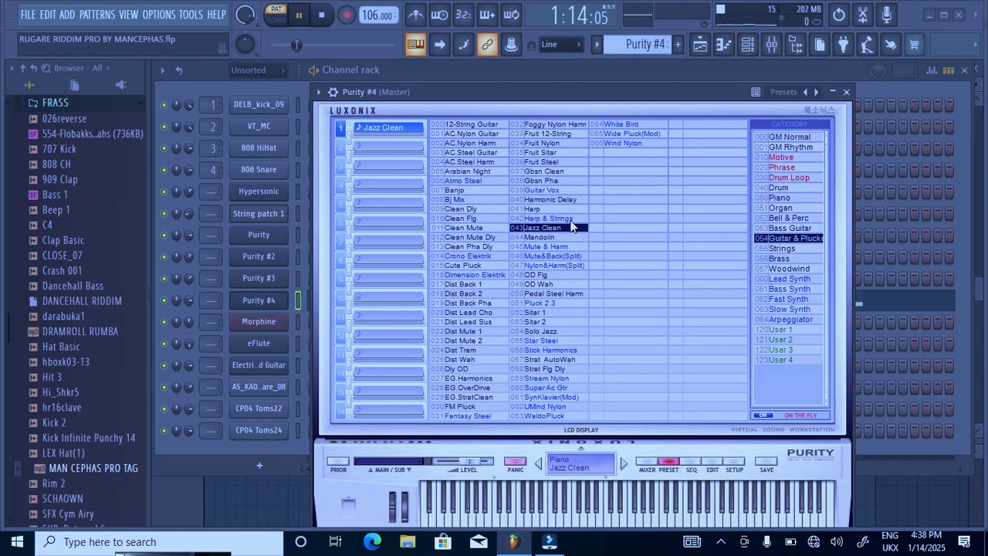
pyautogui.click(845, 92)
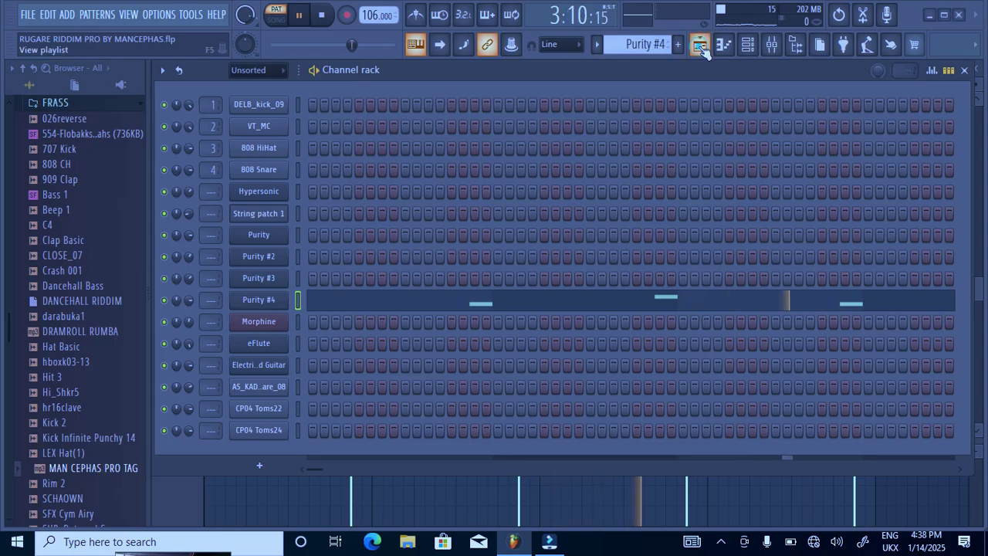
# Select the Morphine pattern from the playlist and examine its long and short notes in the piano roll
pyautogui.click(699, 46)
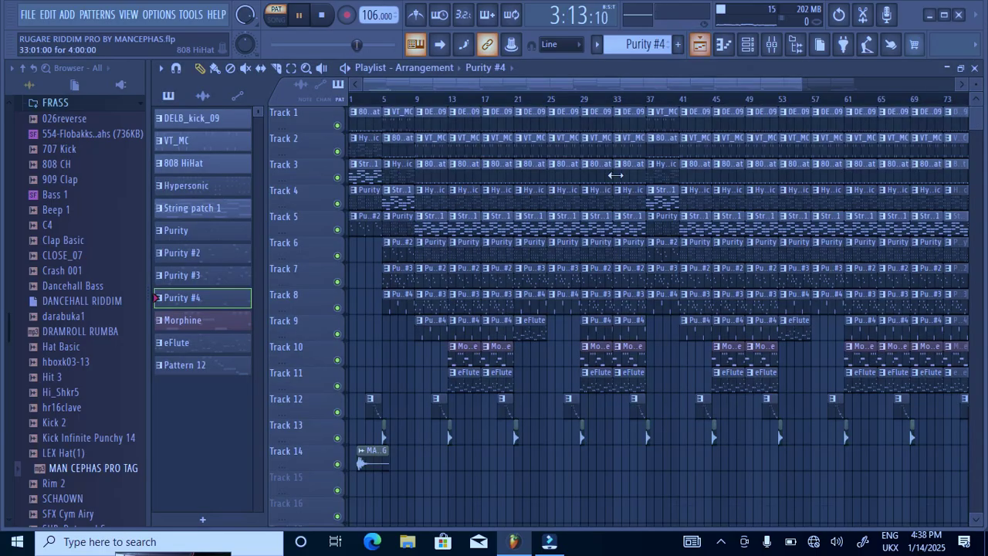
pyautogui.click(465, 348)
pyautogui.click(759, 52)
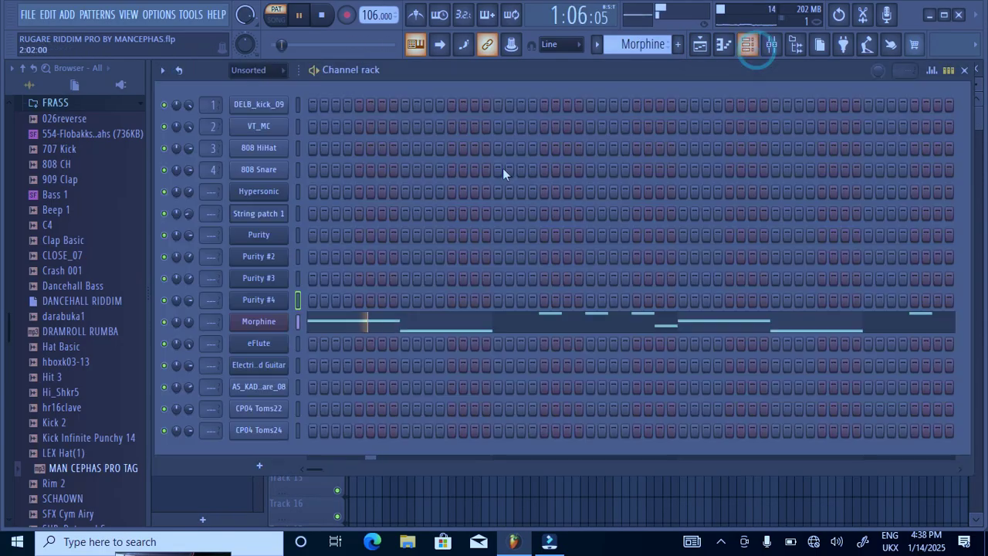
pyautogui.click(427, 301)
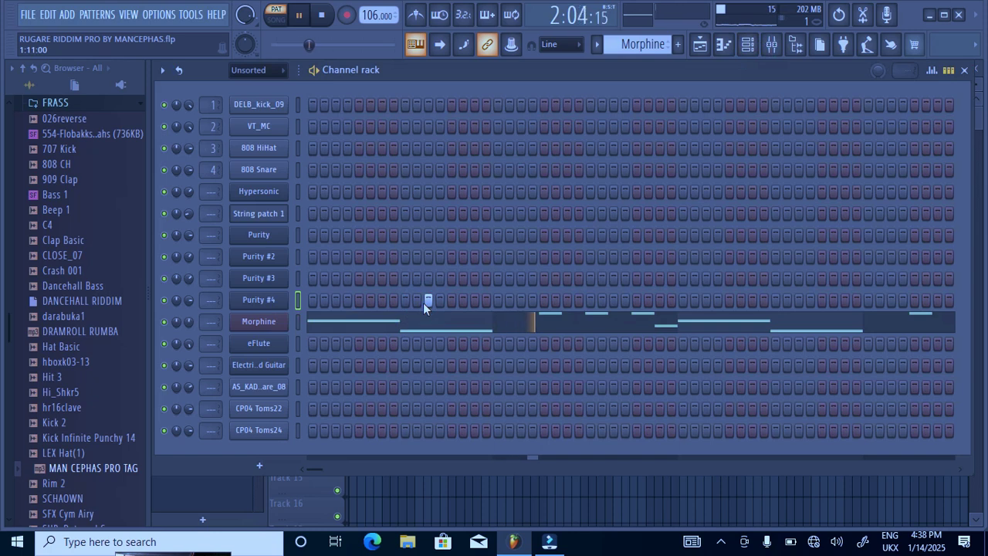
pyautogui.click(428, 301)
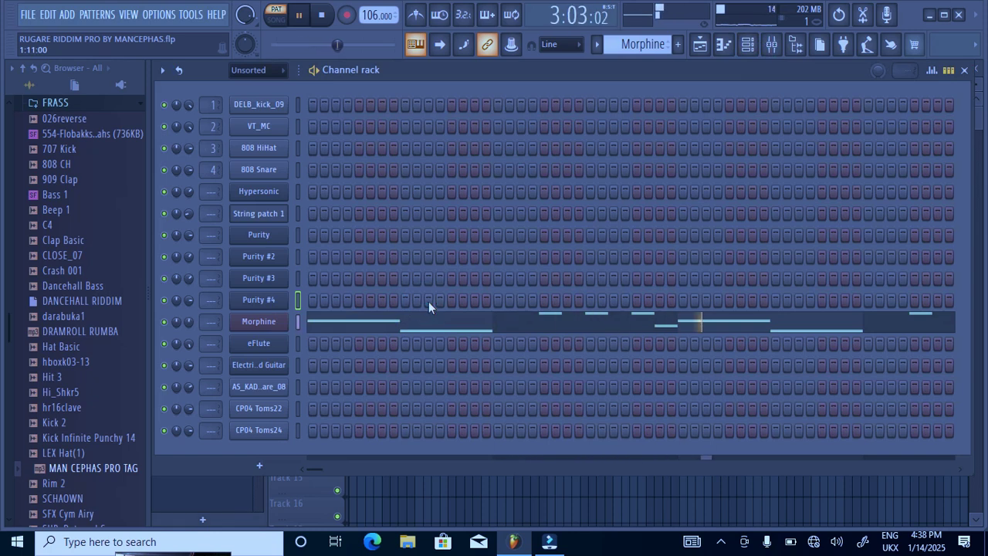
pyautogui.click(429, 319)
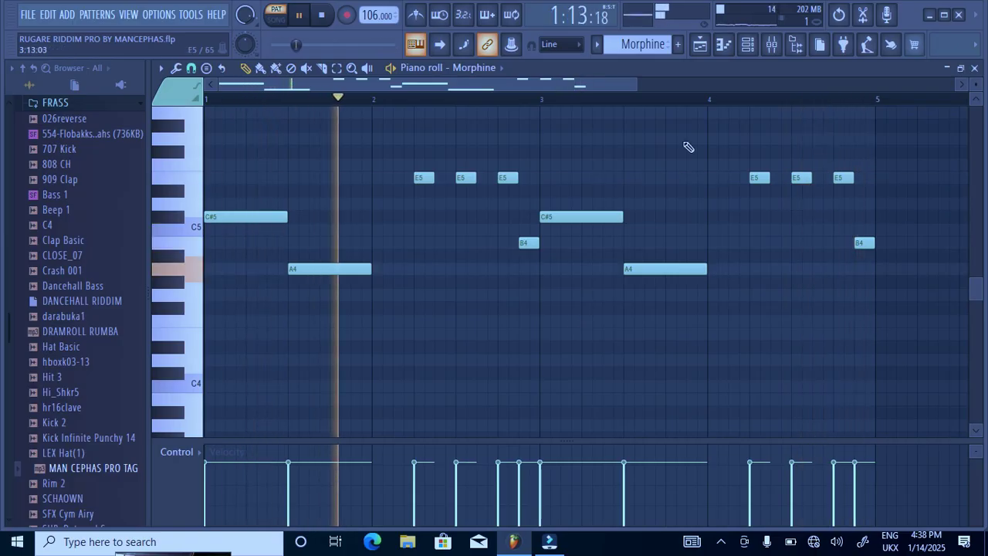
# Open the Morphine channel's presets library, load BRS Recorder NUC from the Brass & Wind bank and close the plugin
pyautogui.click(747, 44)
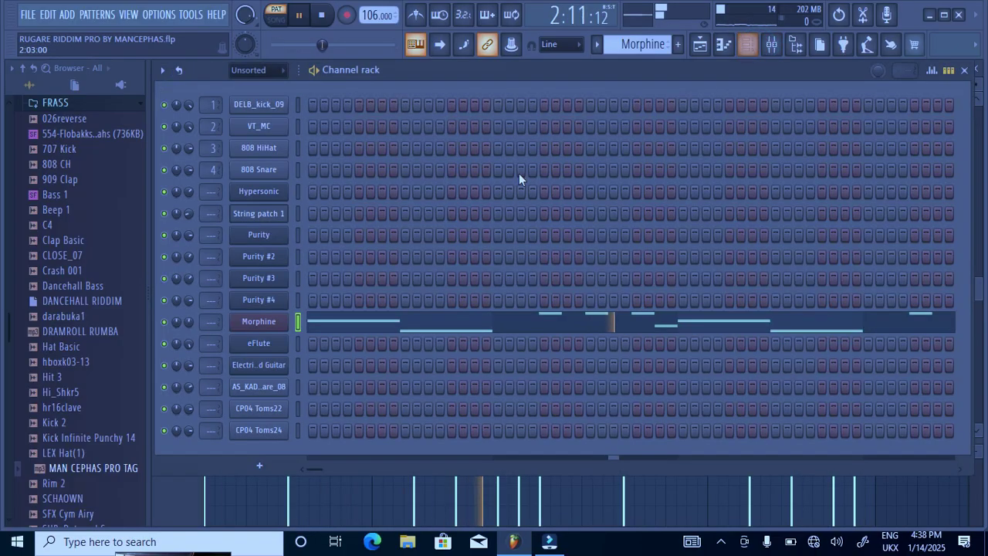
pyautogui.click(264, 325)
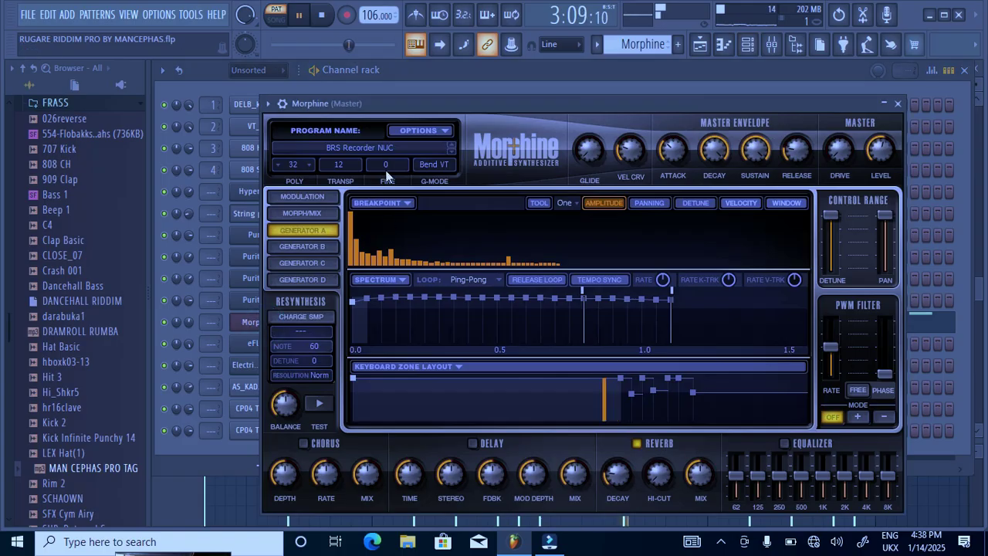
pyautogui.click(394, 147)
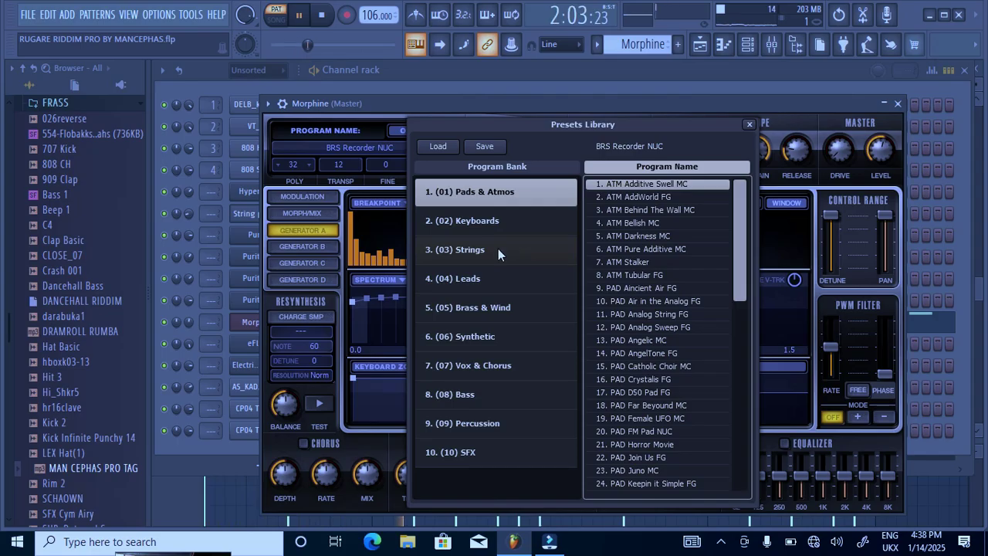
pyautogui.click(489, 306)
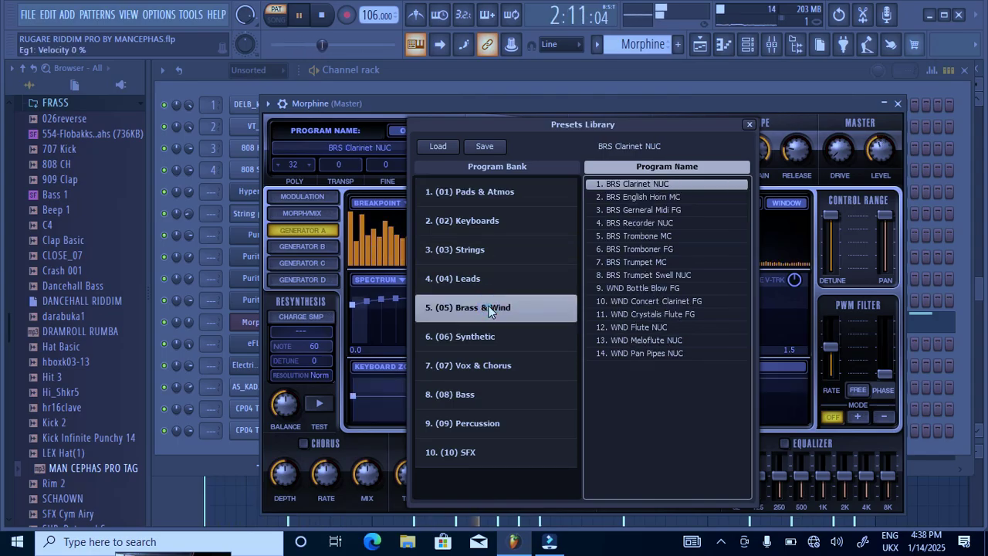
pyautogui.click(636, 227)
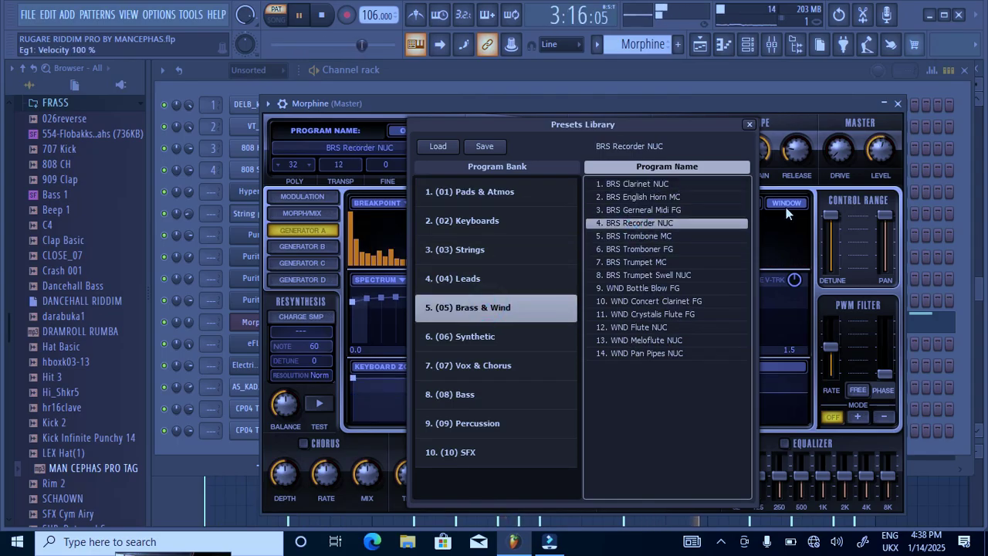
pyautogui.click(898, 103)
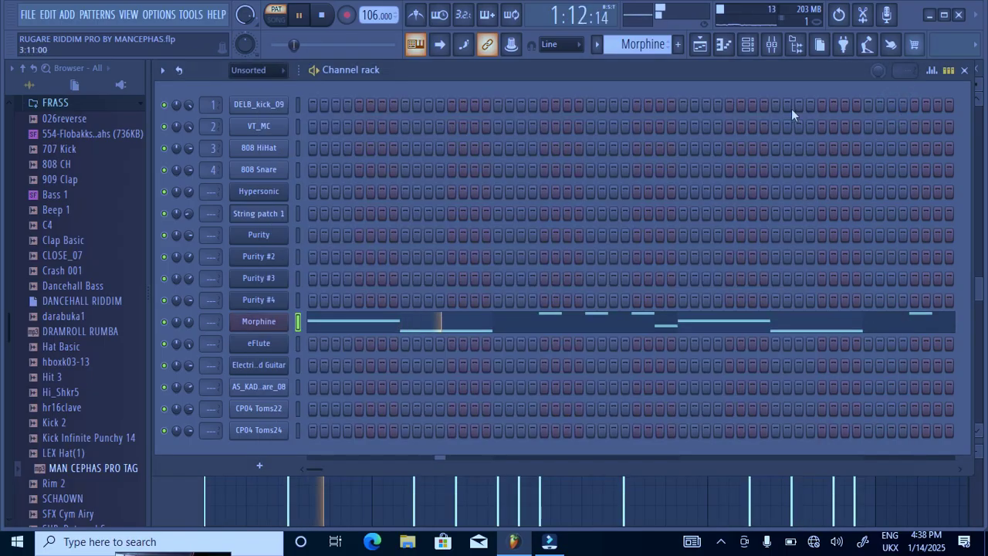
# Select the eFlute pattern, examine its notes in the piano roll and return to the playlist
pyautogui.click(699, 44)
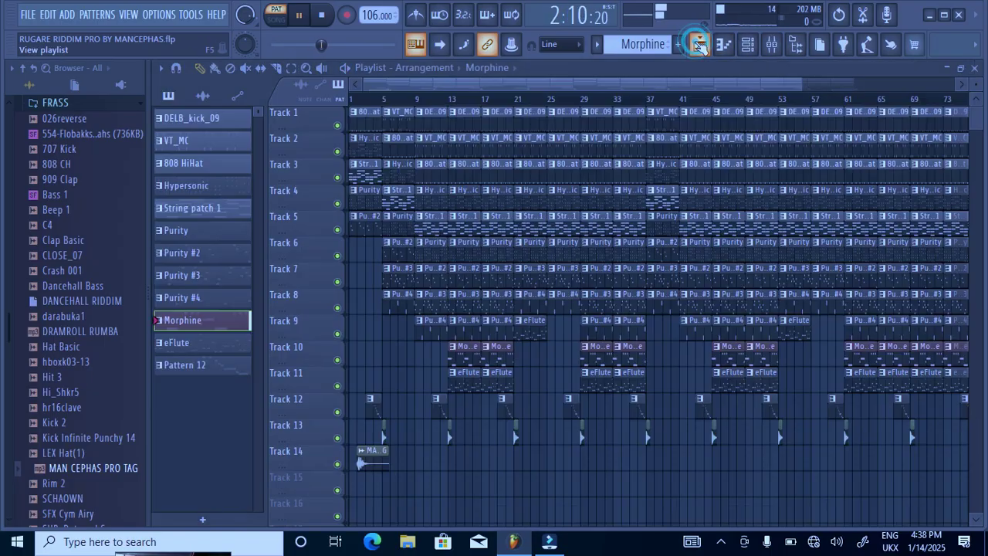
pyautogui.click(467, 377)
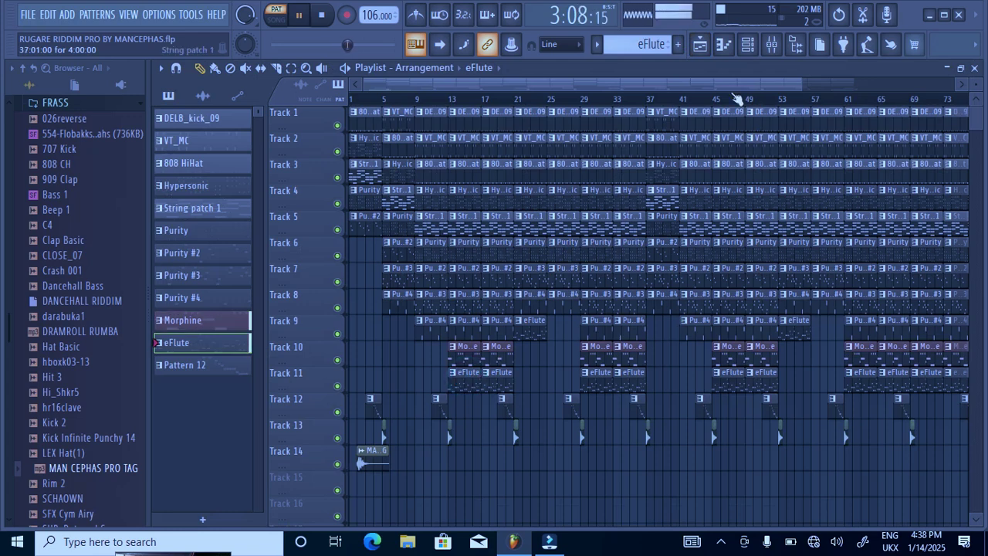
pyautogui.click(750, 46)
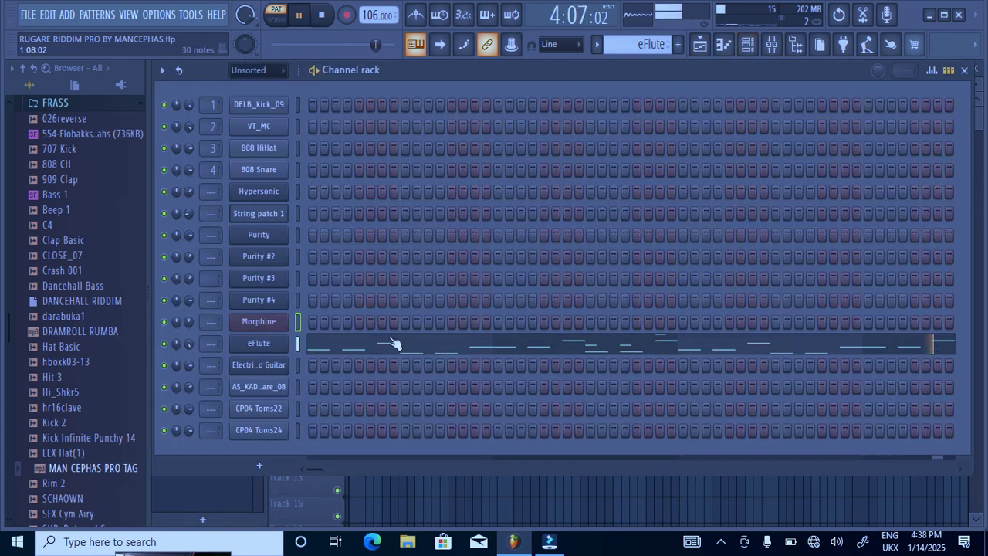
pyautogui.click(394, 344)
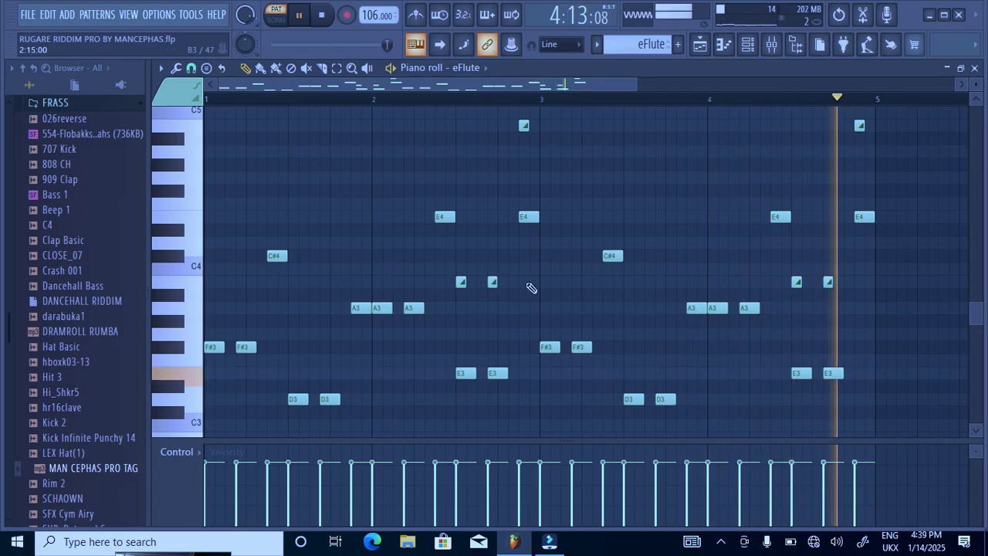
pyautogui.click(746, 45)
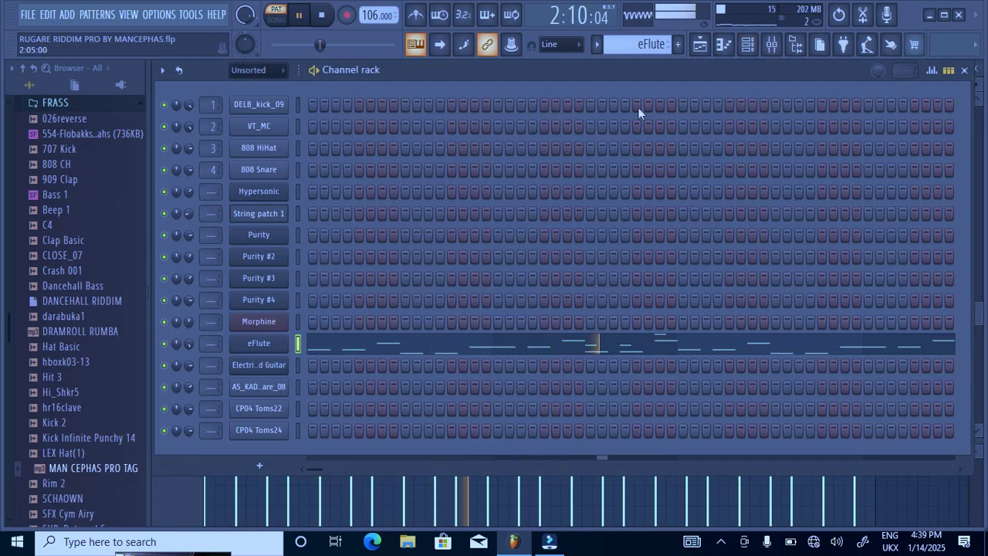
pyautogui.click(699, 45)
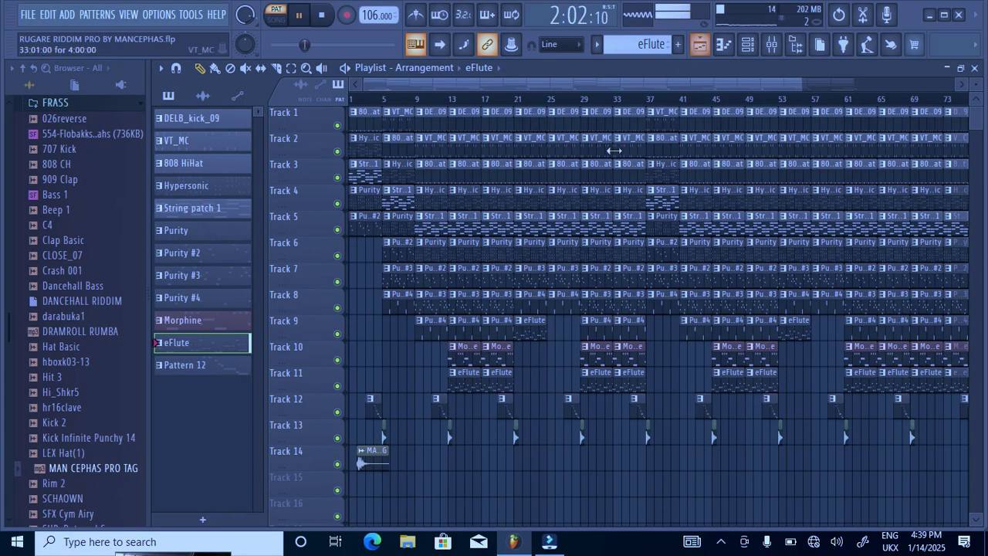
# Select Pattern 12 from its clip on Track 12 and examine the CP04 Toms22 notes in the piano roll
pyautogui.click(371, 402)
pyautogui.click(748, 44)
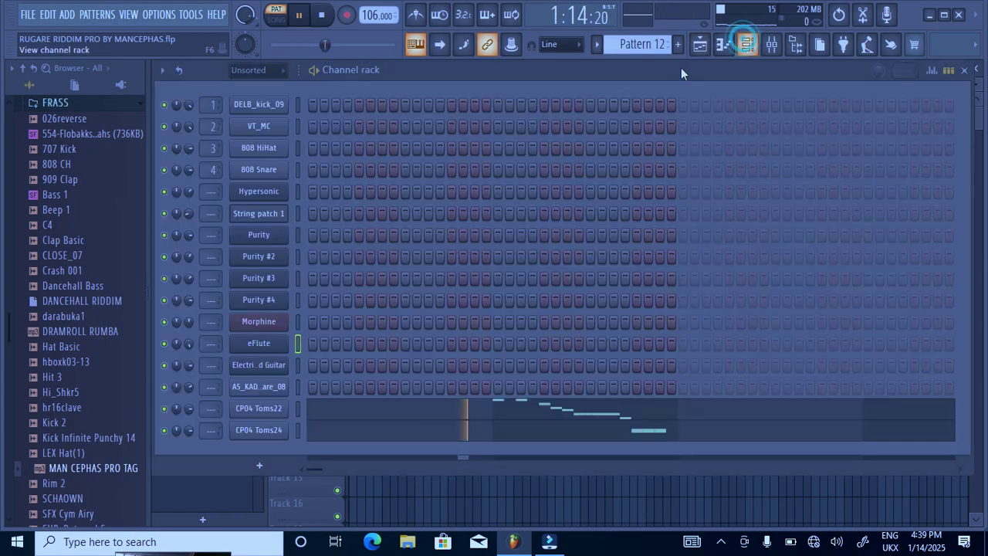
pyautogui.click(552, 415)
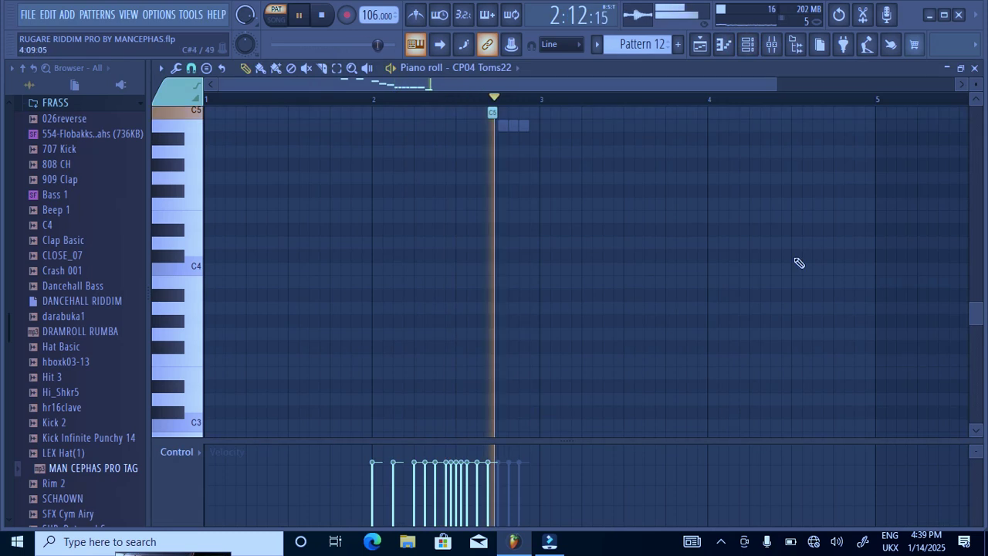
pyautogui.click(974, 105)
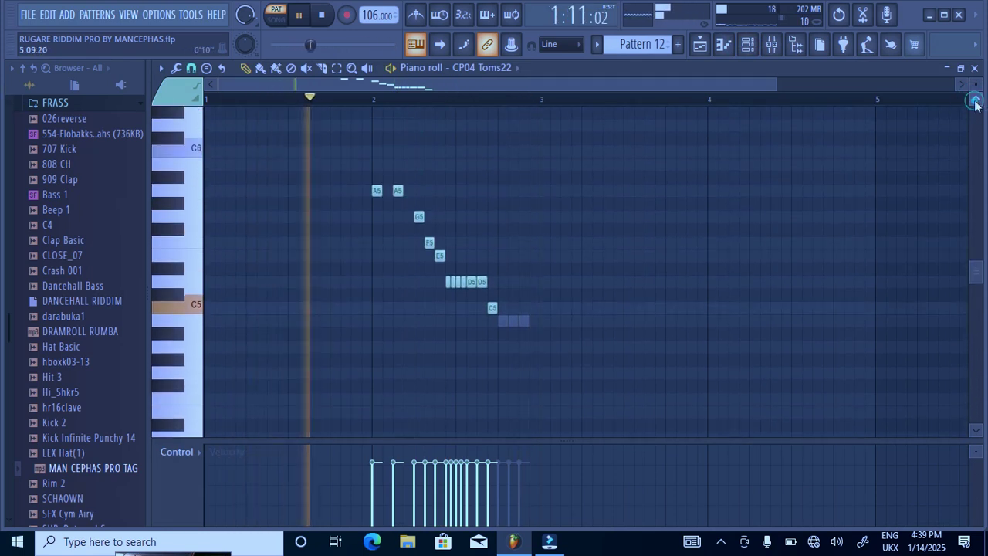
# Examine Pattern 12's CP04 Toms24 notes in the piano roll and return to the playlist
pyautogui.click(749, 44)
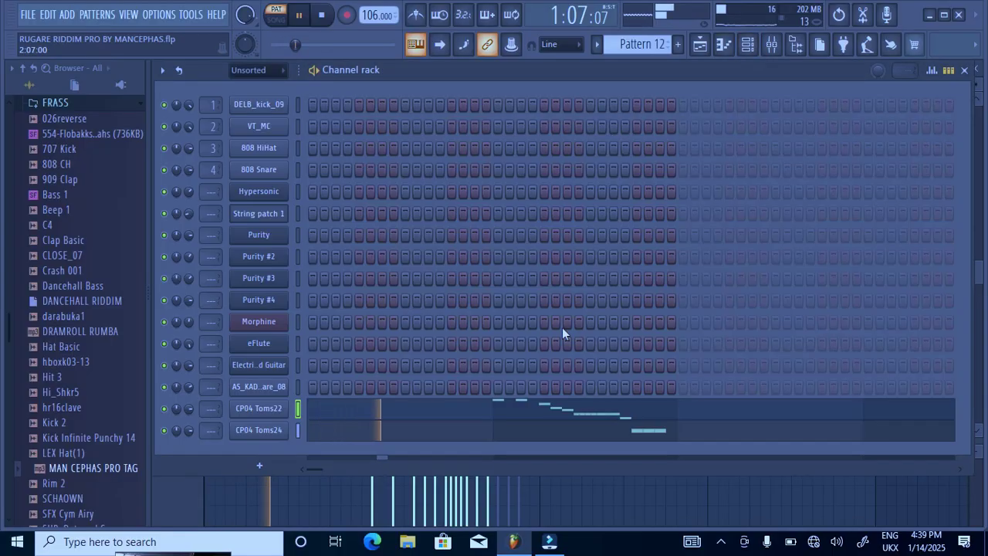
pyautogui.click(633, 429)
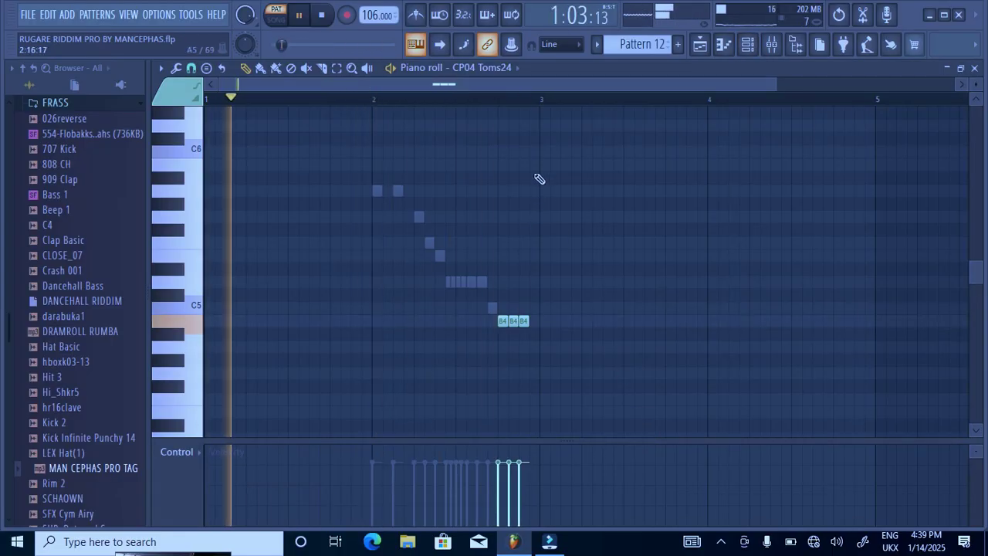
pyautogui.click(699, 44)
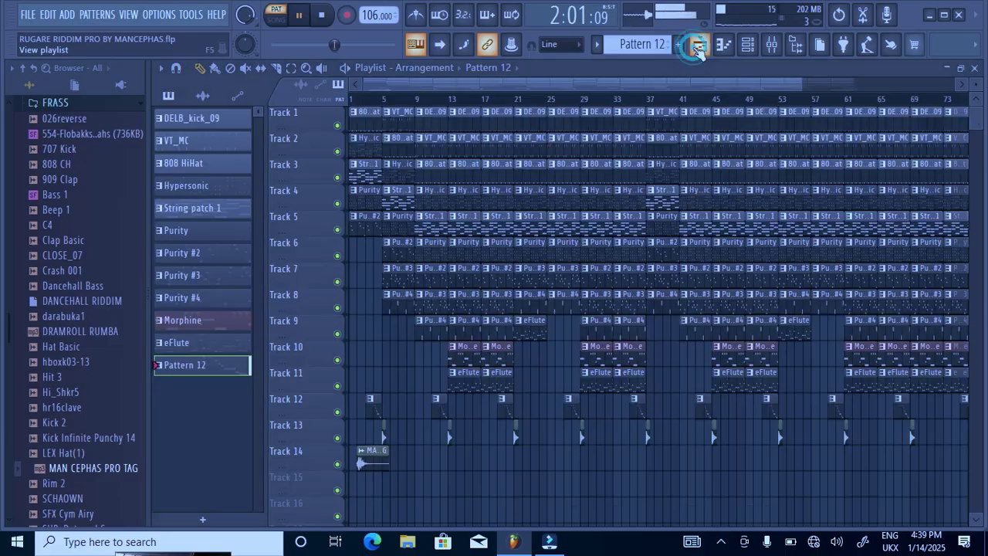
# Select the first 707 Crash audio clip on Track 13, view its sample settings and close them
pyautogui.click(384, 429)
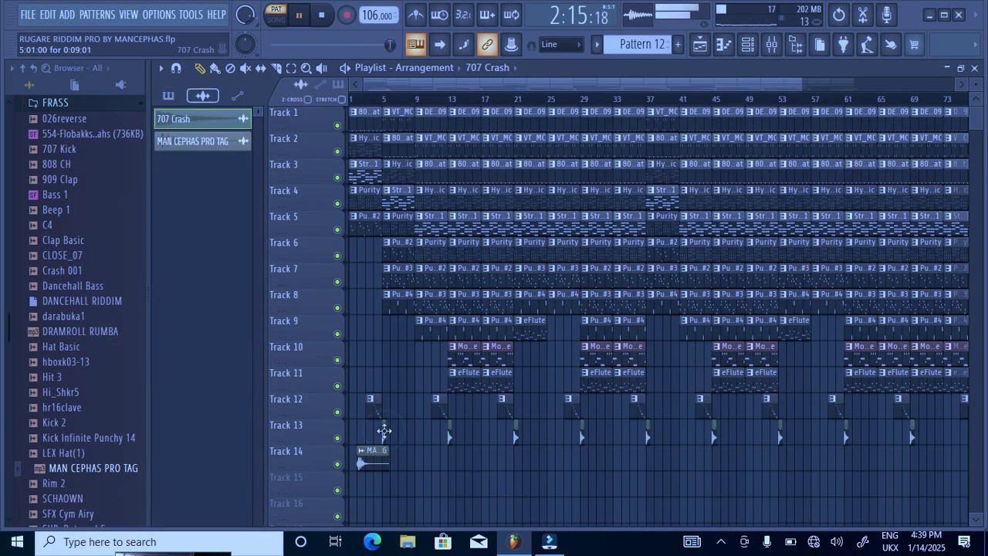
pyautogui.doubleClick(382, 430)
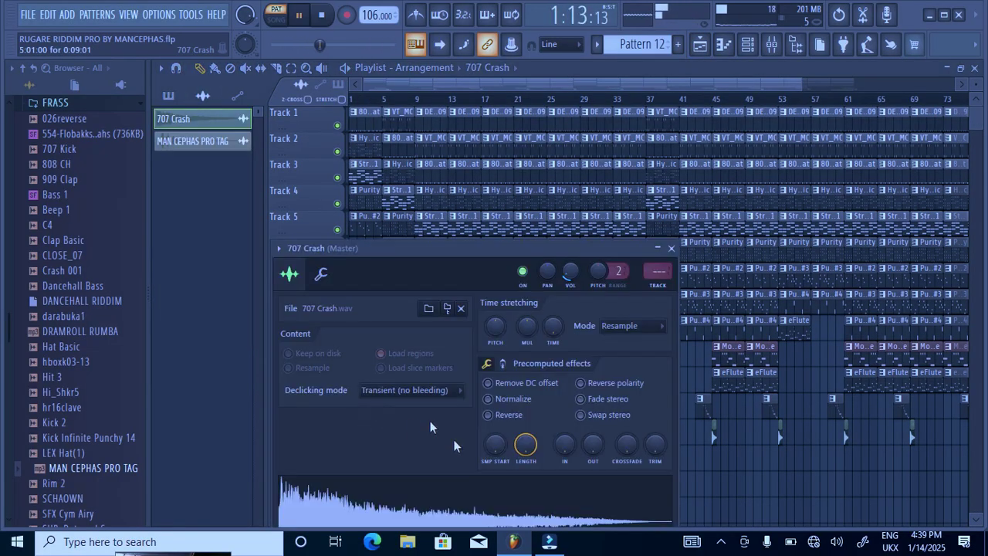
pyautogui.click(673, 248)
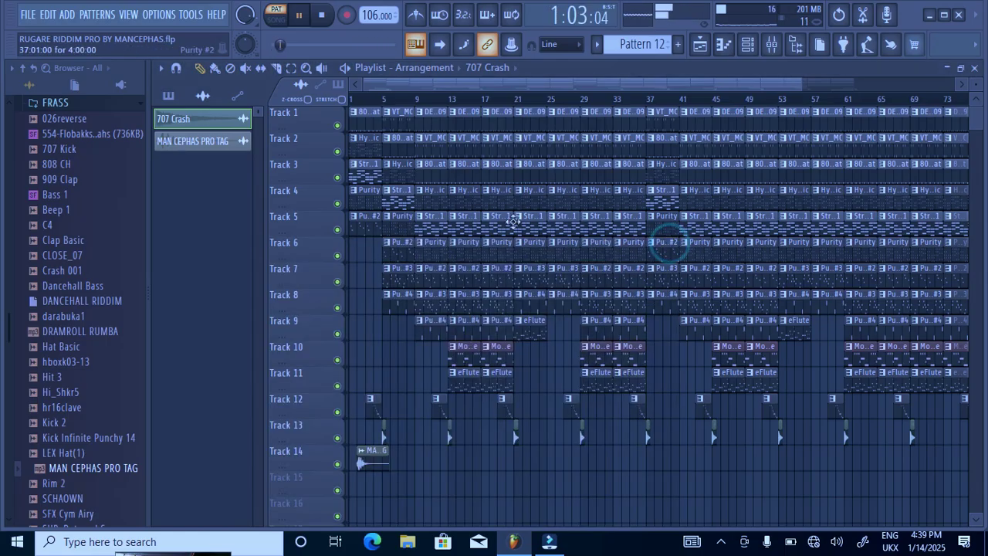
# Play the full arrangement in song mode from the beginning of the playlist
pyautogui.click(357, 102)
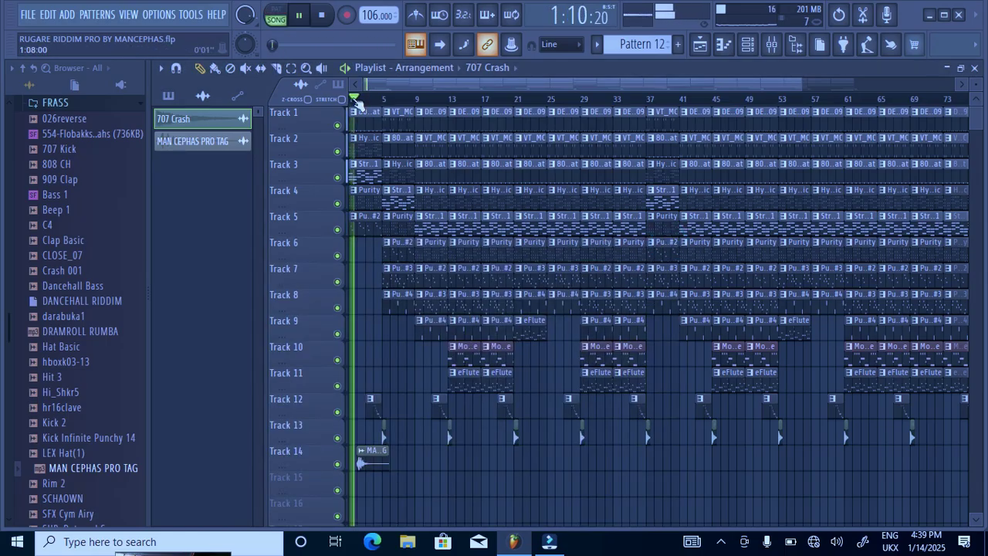